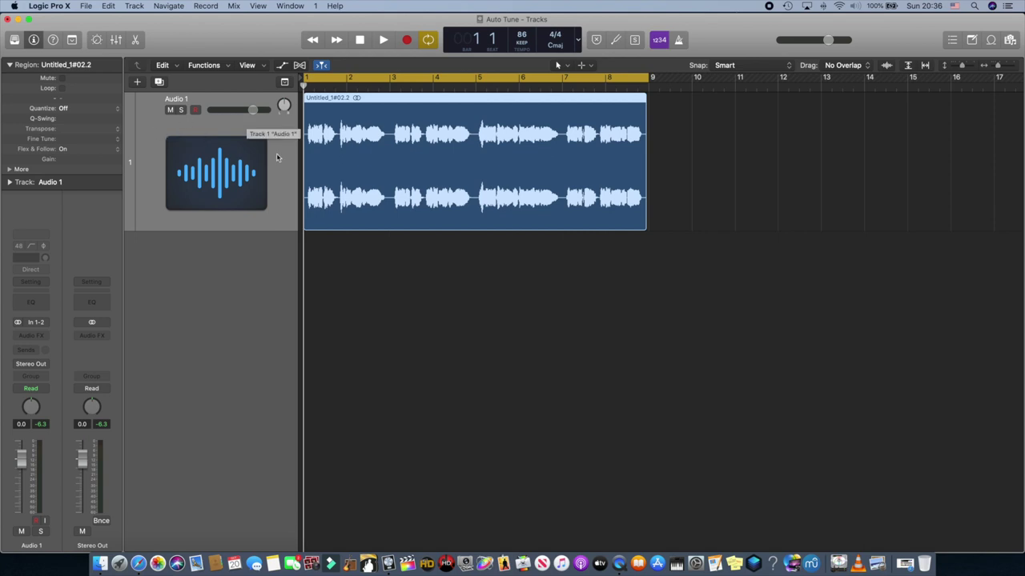
Step: Reduce the height of the Audio 1 track, play its audio region through once and stop playback
left_click_drag(270, 230, 282, 165)
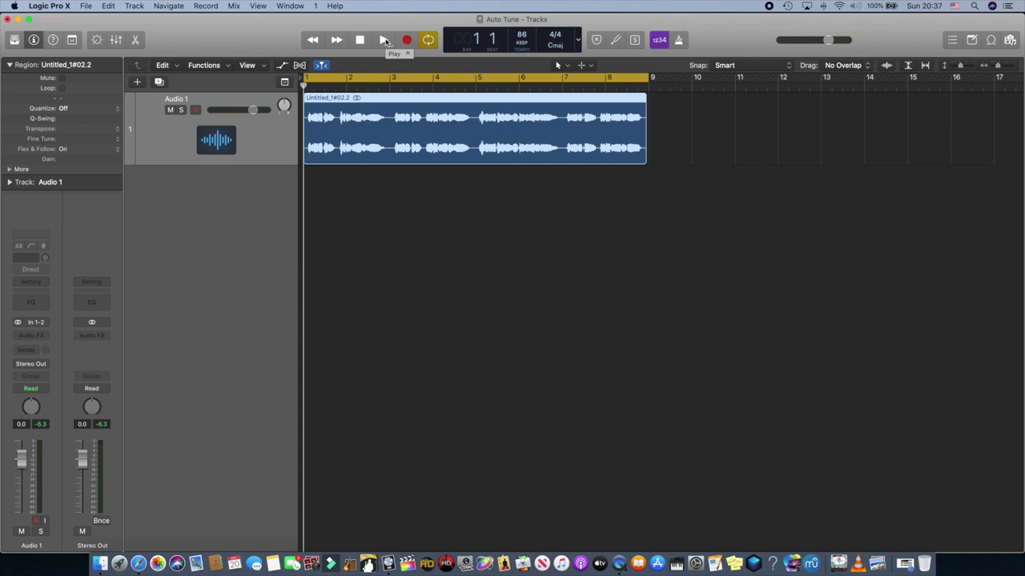
left_click(384, 40)
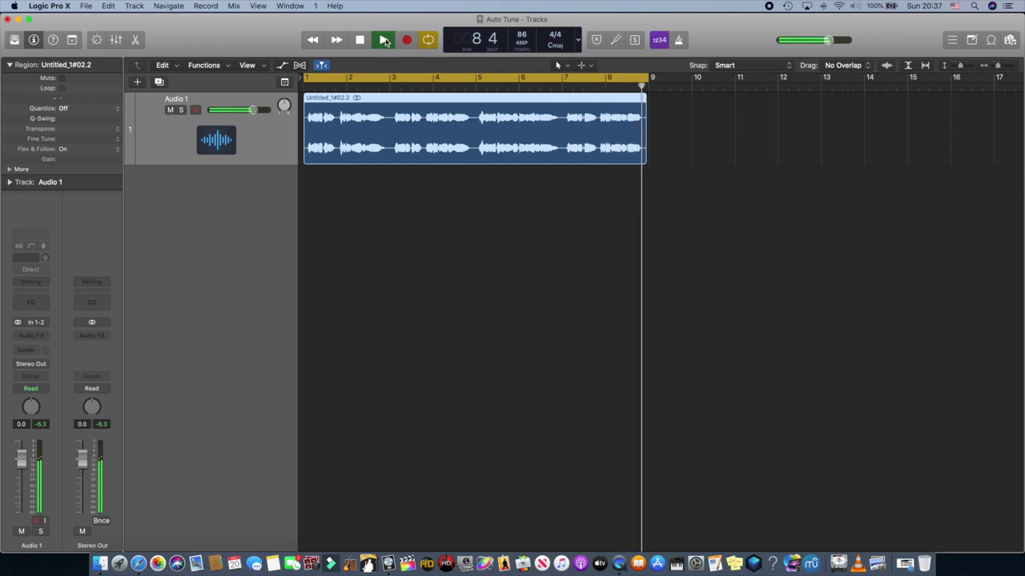
left_click(359, 40)
left_click(360, 41)
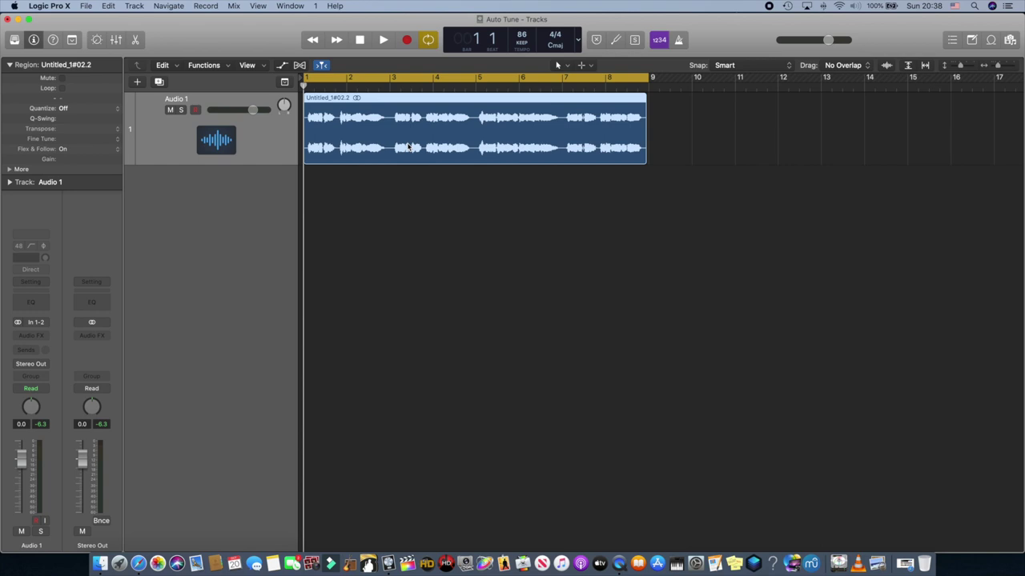
Step: Open the Audio 1 region in the audio track editor and analyze its audio for Flex editing
left_click(498, 131)
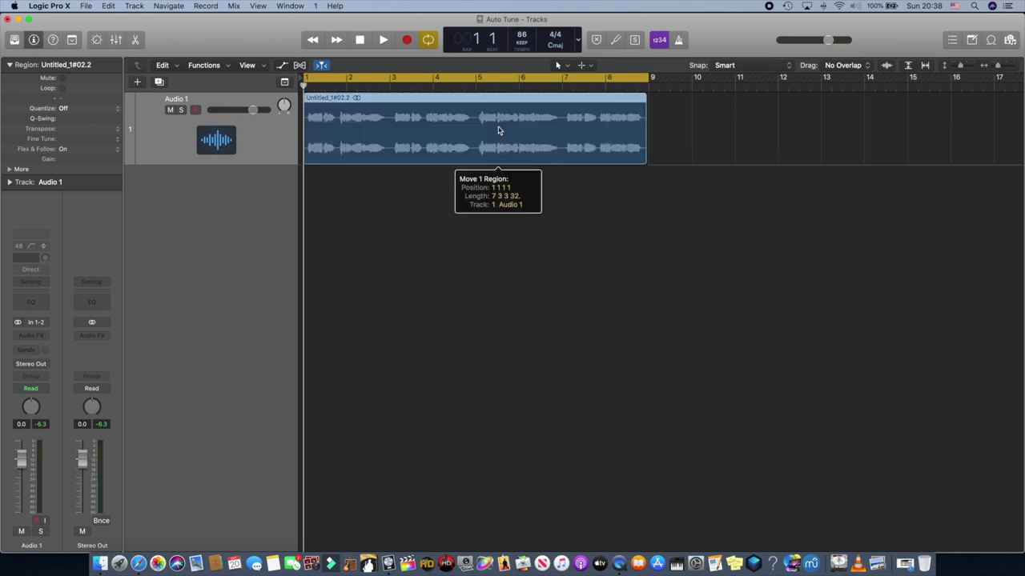
double_click(498, 131)
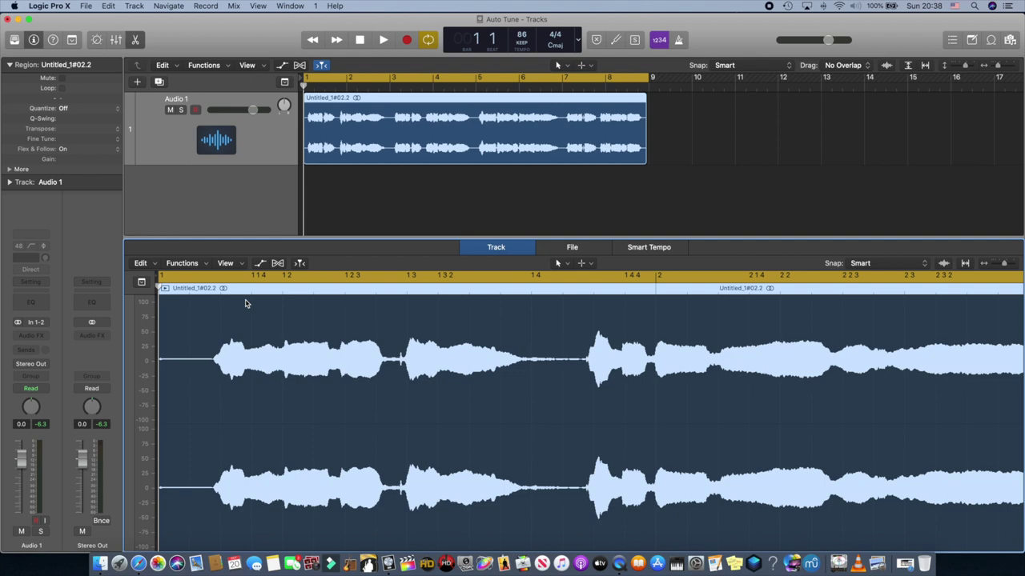
left_click(144, 263)
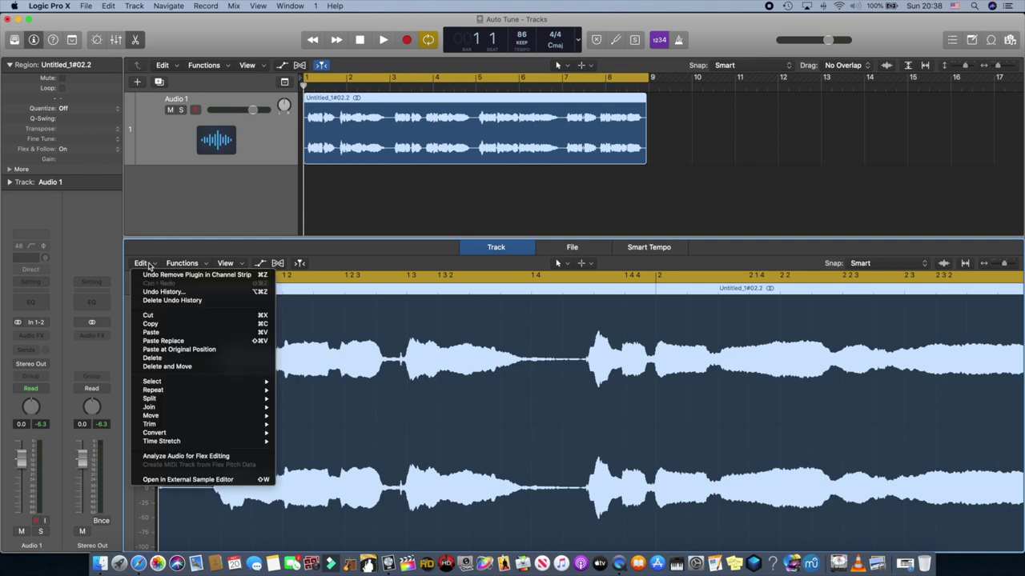
left_click(180, 456)
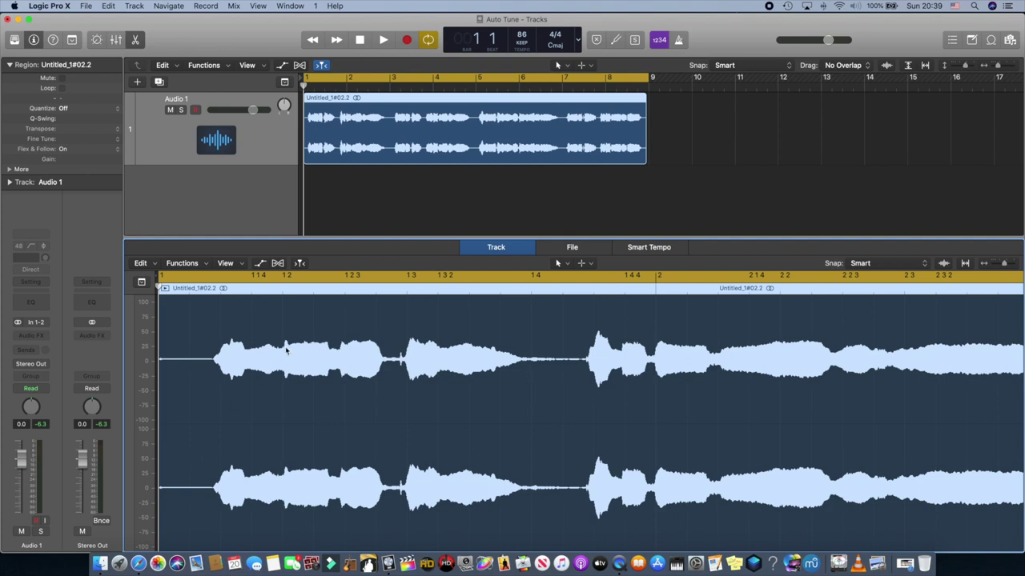
Step: Turn on Flex in the audio track editor and set its mode to Flex Pitch
left_click(278, 263)
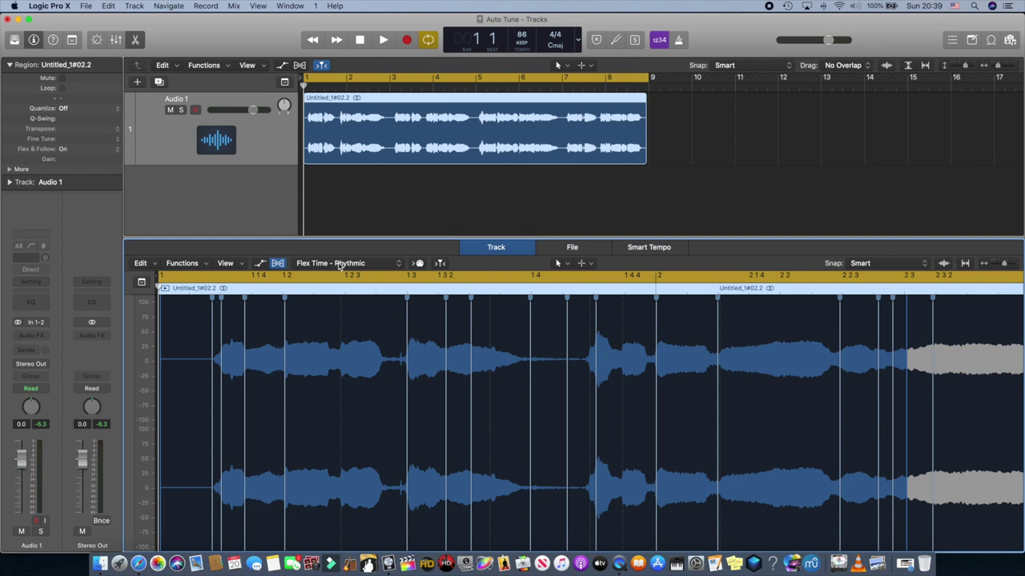
left_click(340, 264)
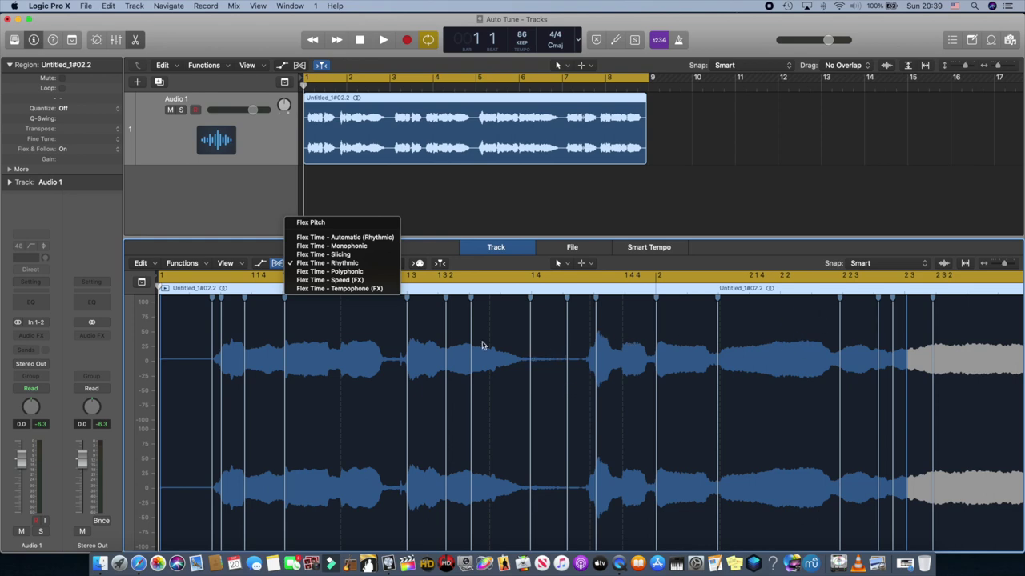
left_click(322, 226)
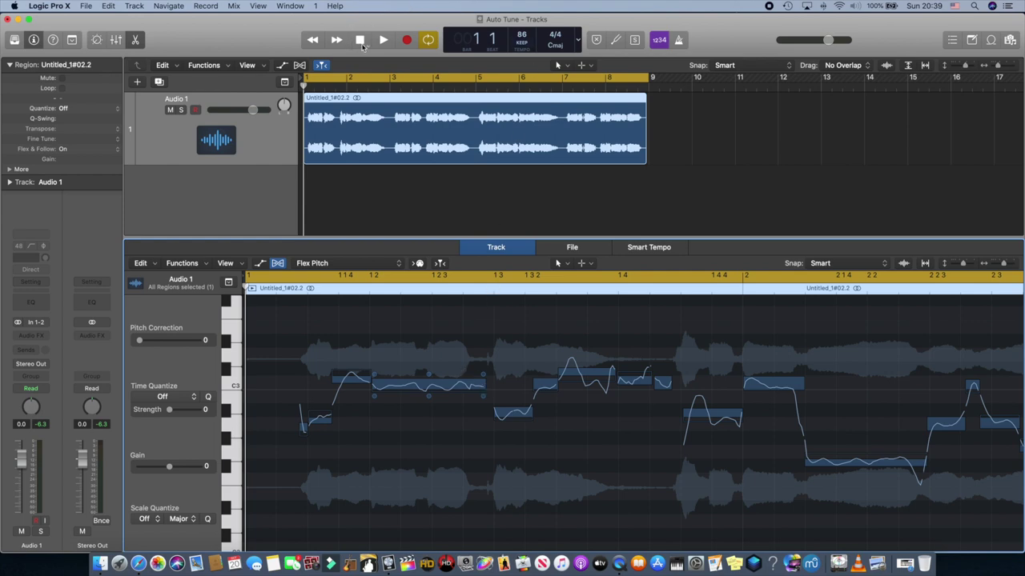
Step: Play the region while following its Flex Pitch curves, and replay its opening bar
left_click(385, 42)
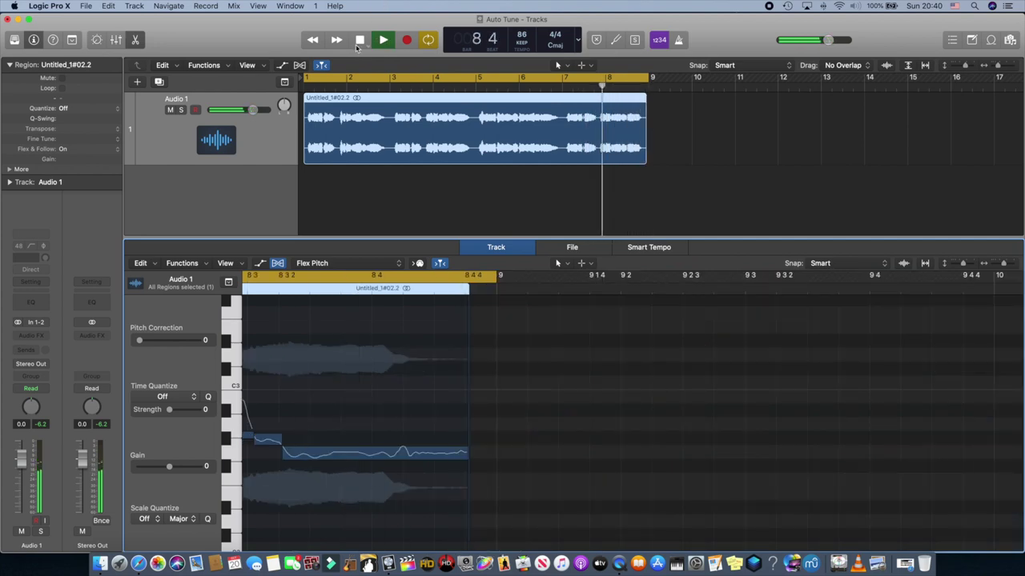
left_click(360, 40)
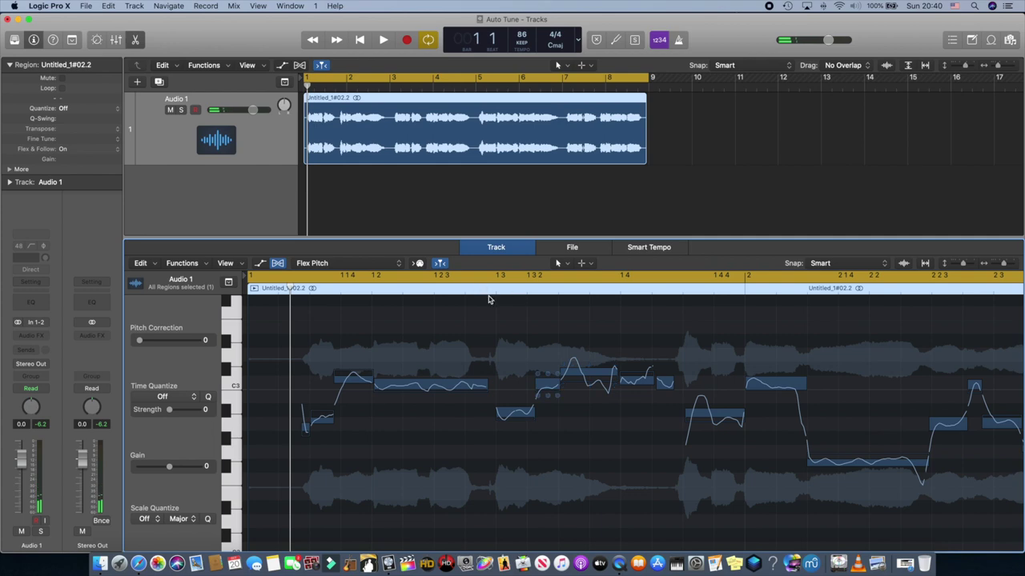
left_click(495, 292)
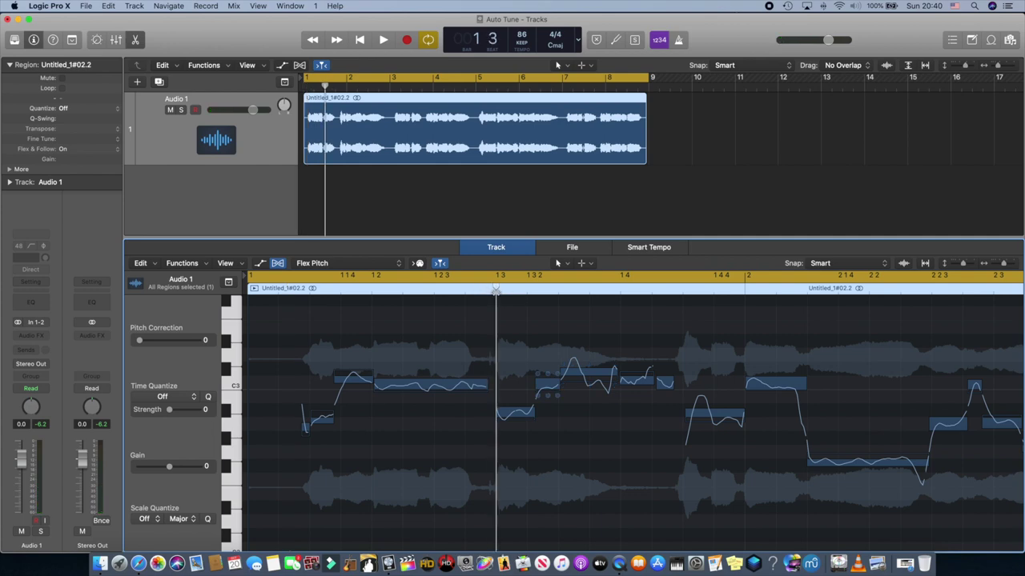
left_click(385, 40)
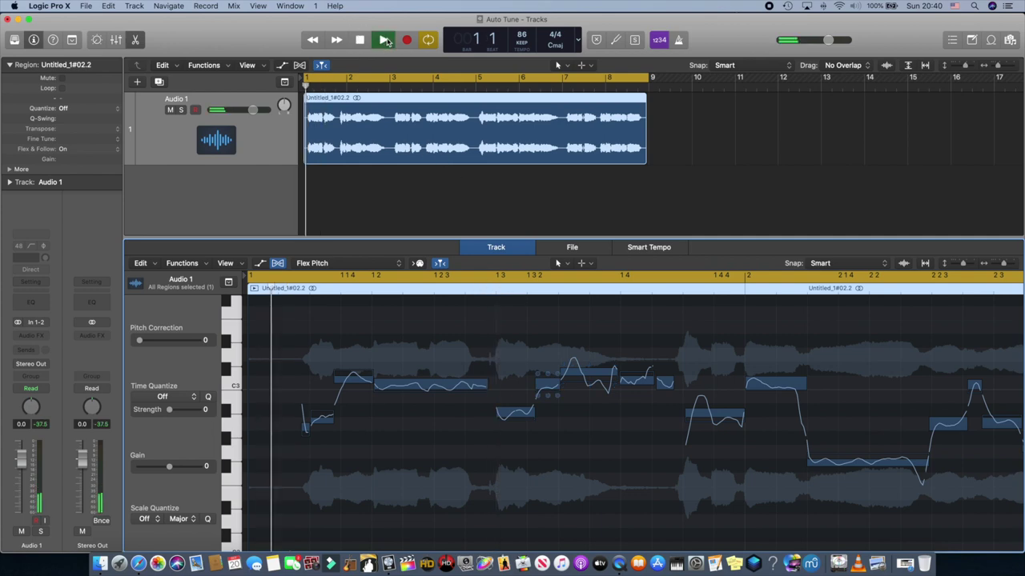
key("Return")
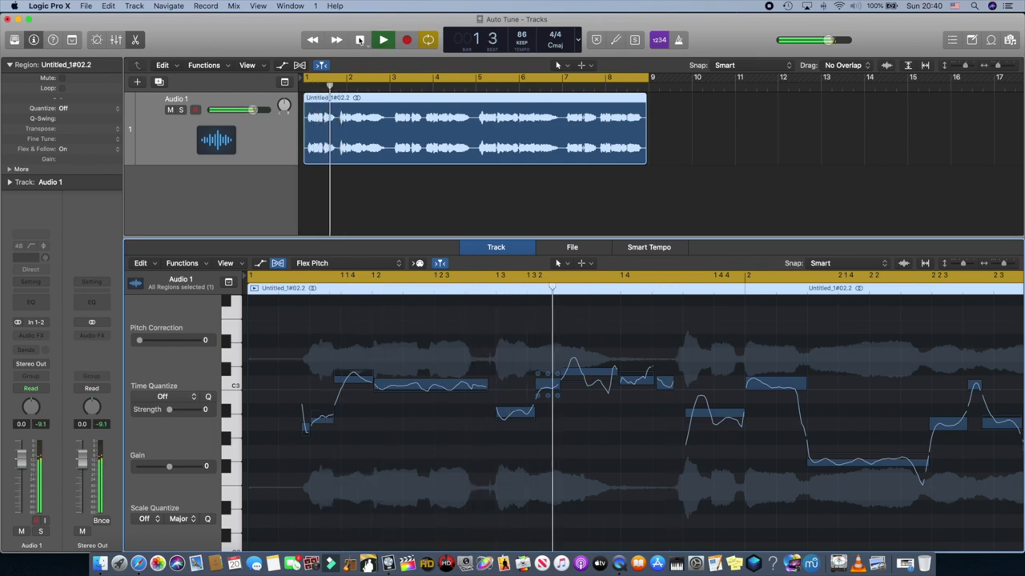
left_click(359, 40)
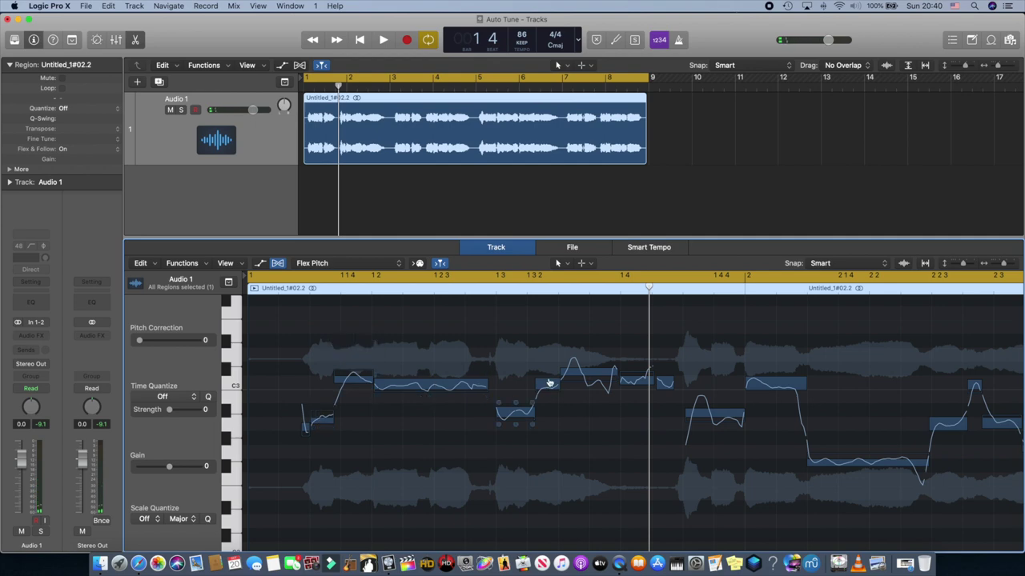
Step: Select the notes on C3 and lower their fine pitch using the note around beat 4 of bar 1
left_click(631, 383)
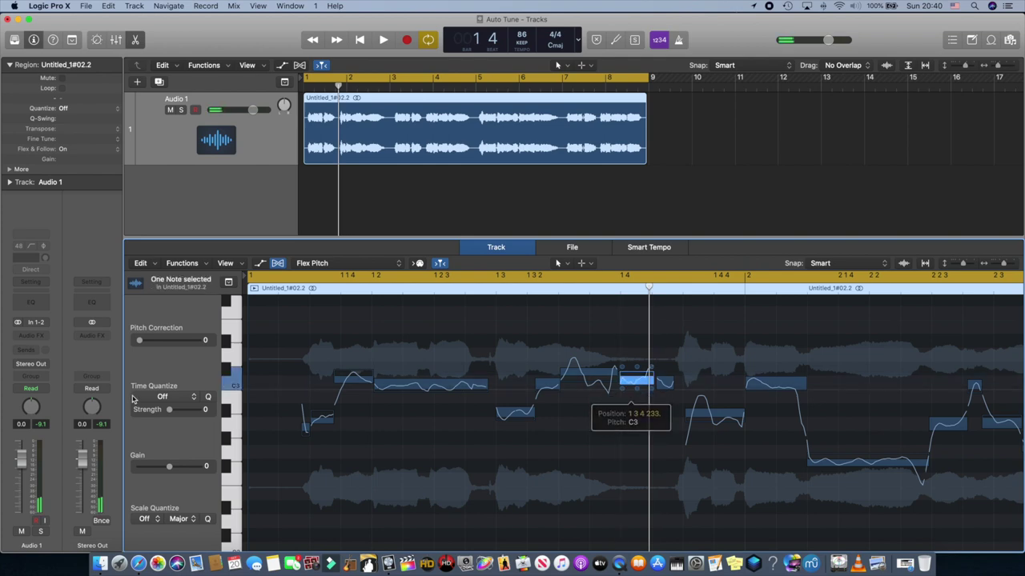
left_click(235, 386)
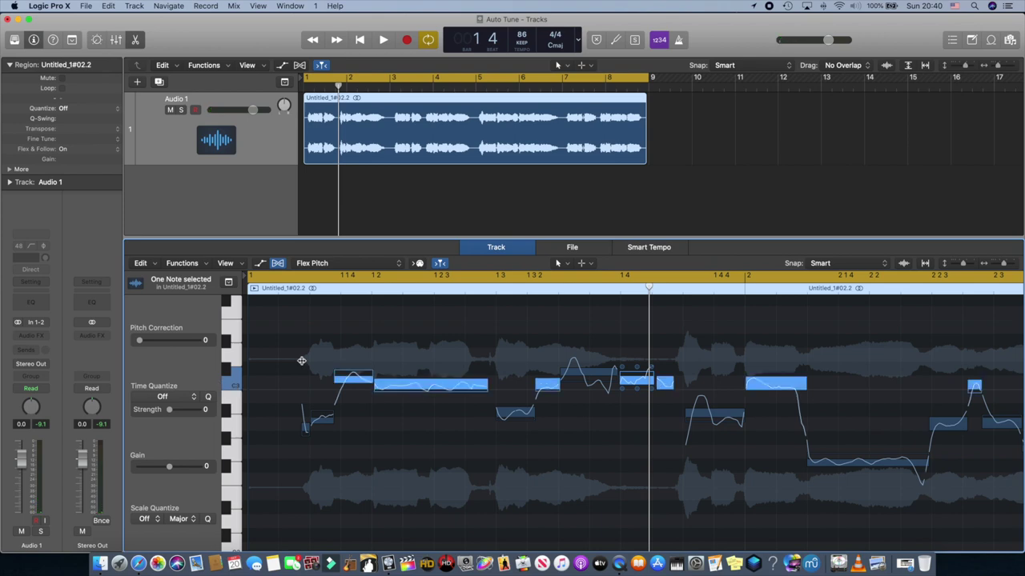
left_click(636, 367)
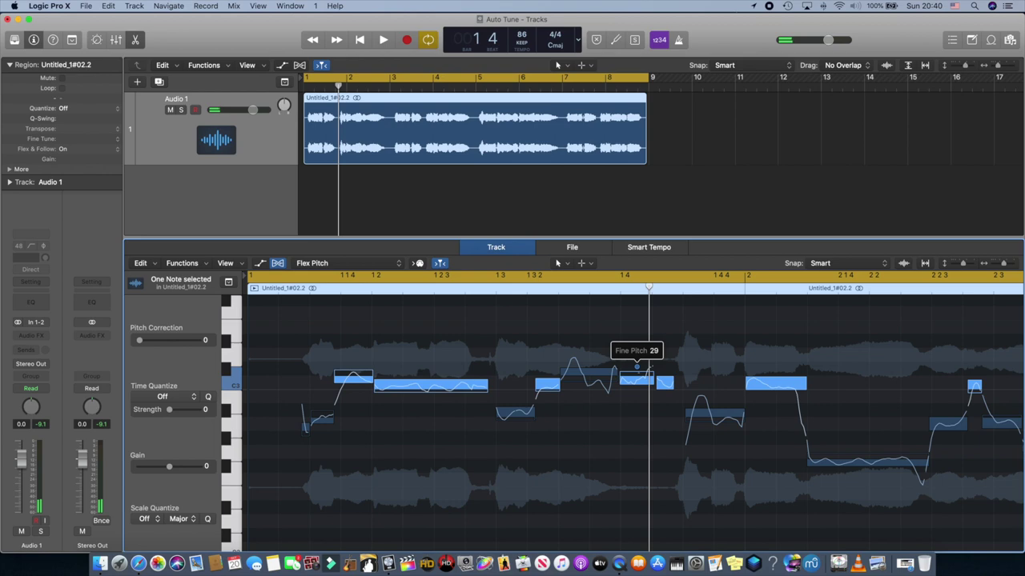
left_click_drag(636, 367, 637, 401)
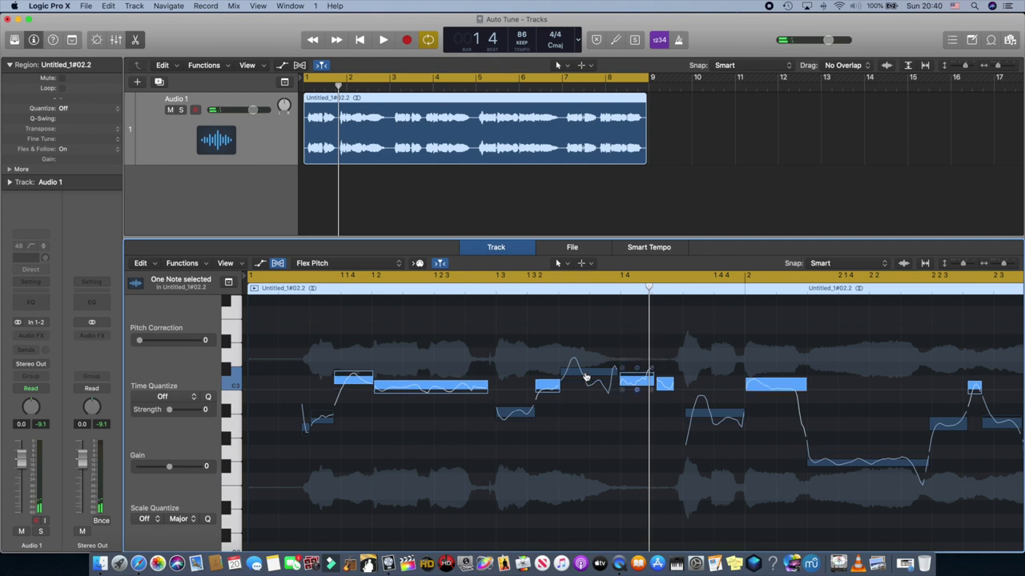
Step: Play the region from the start into bar 2 to hear the adjusted C3 notes
left_click(361, 41)
left_click(382, 42)
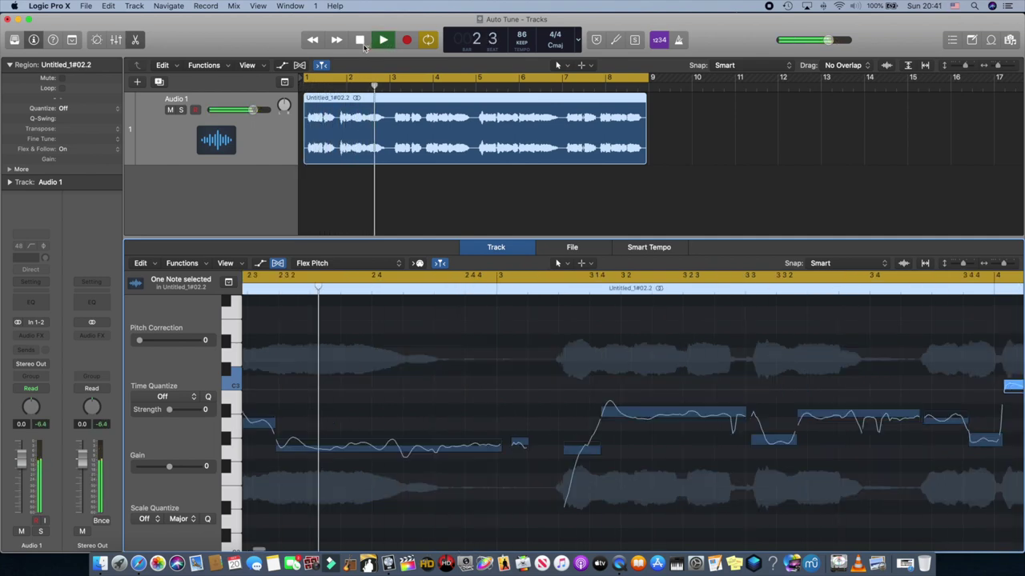
left_click(362, 45)
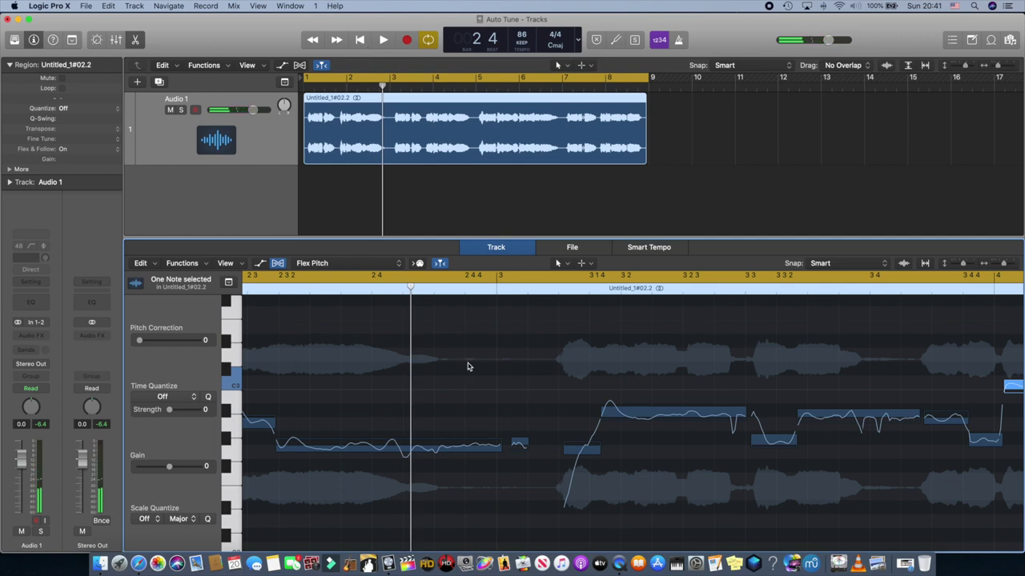
Step: Set the fine pitch of the long note that ends at the start of bar 3 to -32
scroll(468, 367, "left", 5)
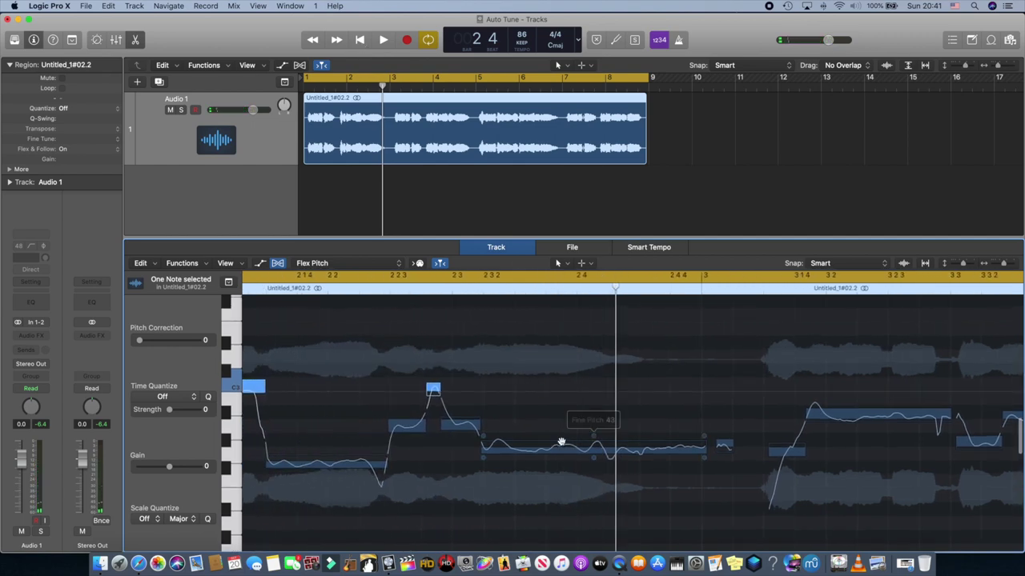
scroll(555, 446, "right", 5)
left_click_drag(389, 436, 389, 431)
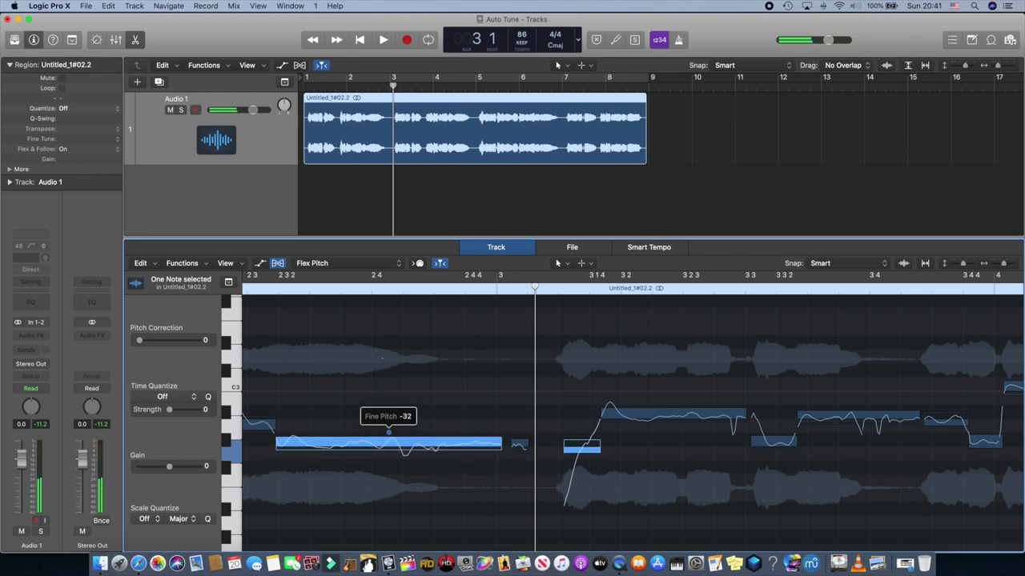
Step: Listen to the adjusted long note by replaying from beat 4 of bar 1, and return the playhead to the start
left_click(384, 40)
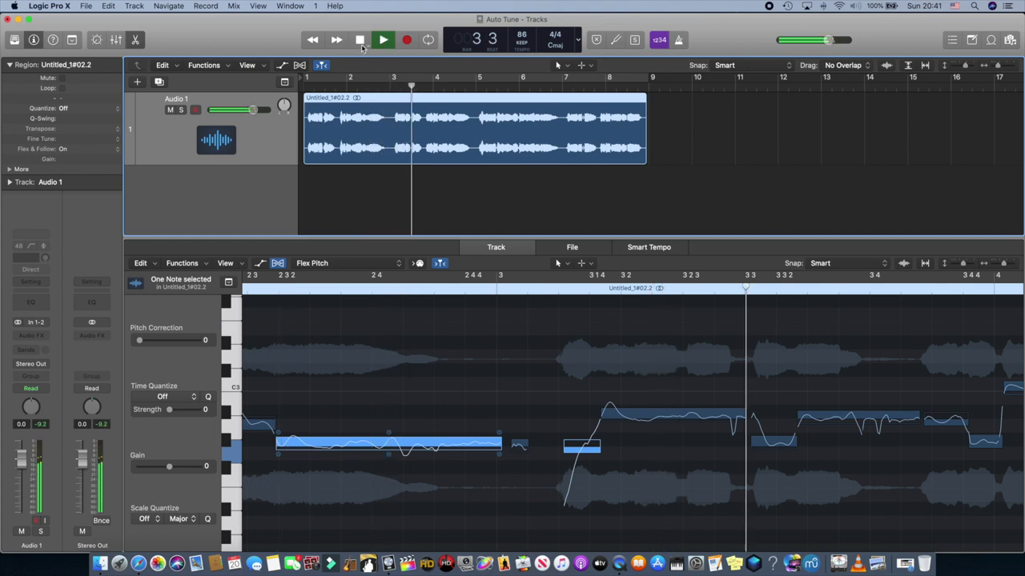
left_click(360, 40)
left_click(336, 84)
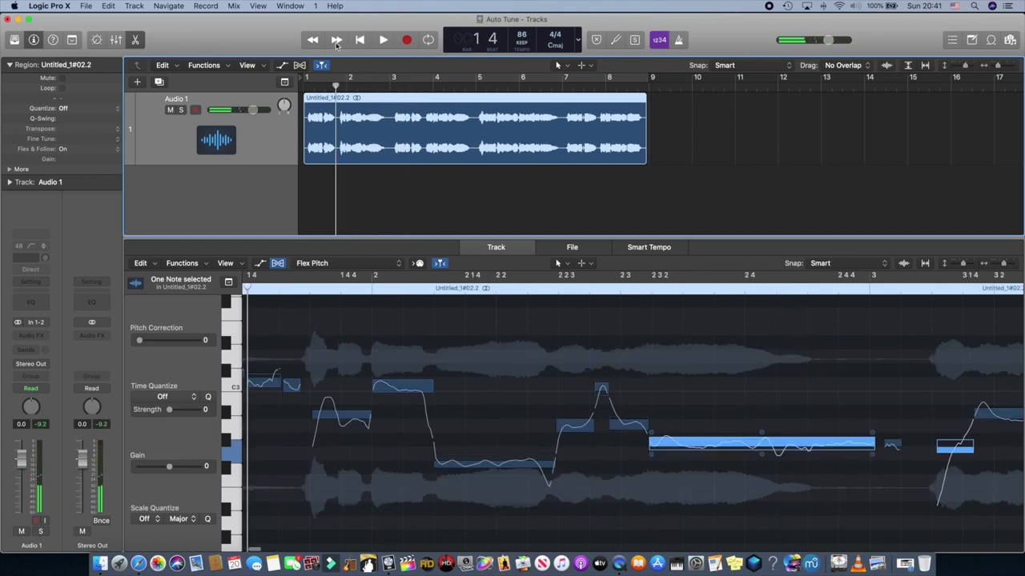
left_click(384, 40)
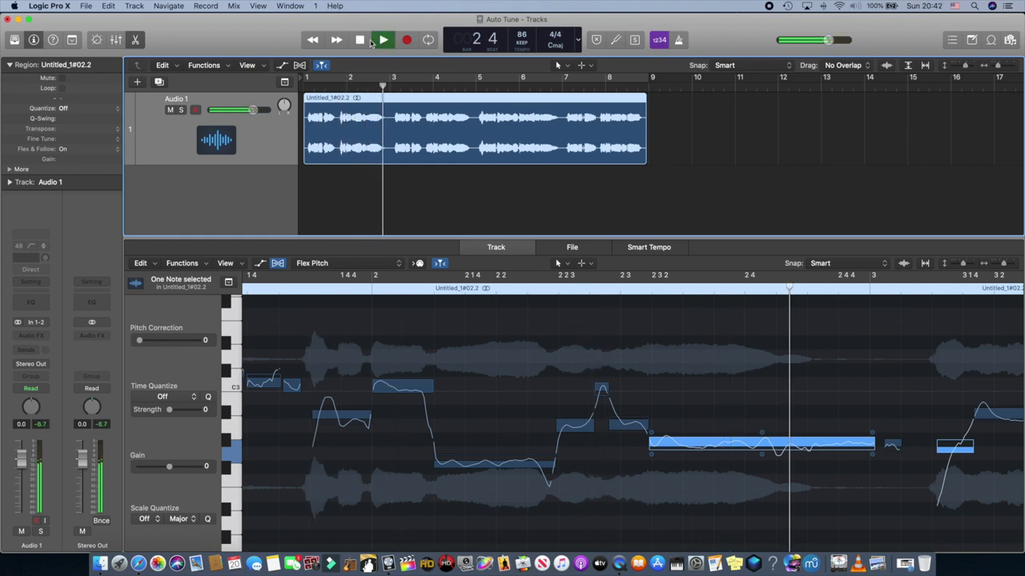
left_click(361, 40)
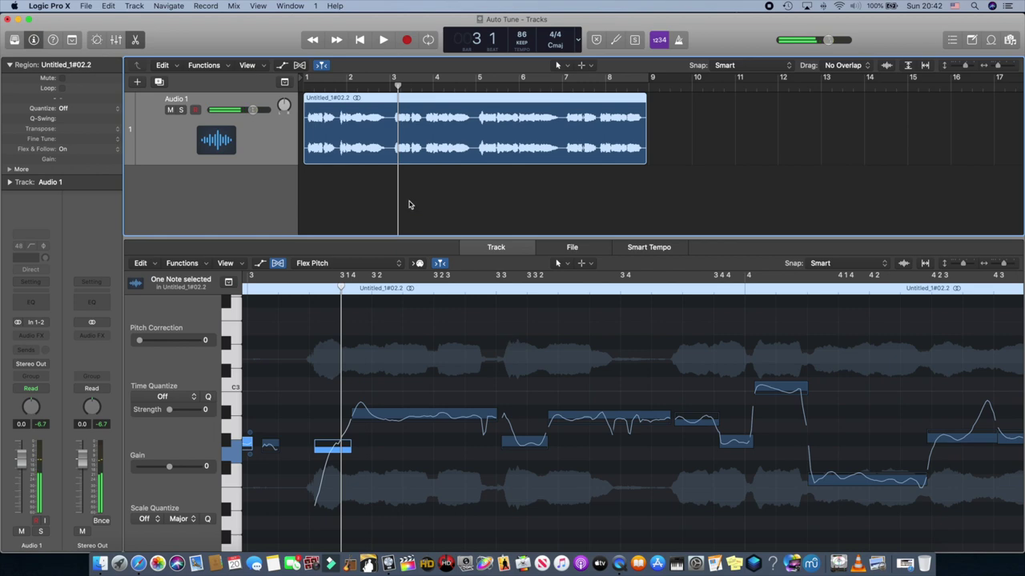
left_click(361, 40)
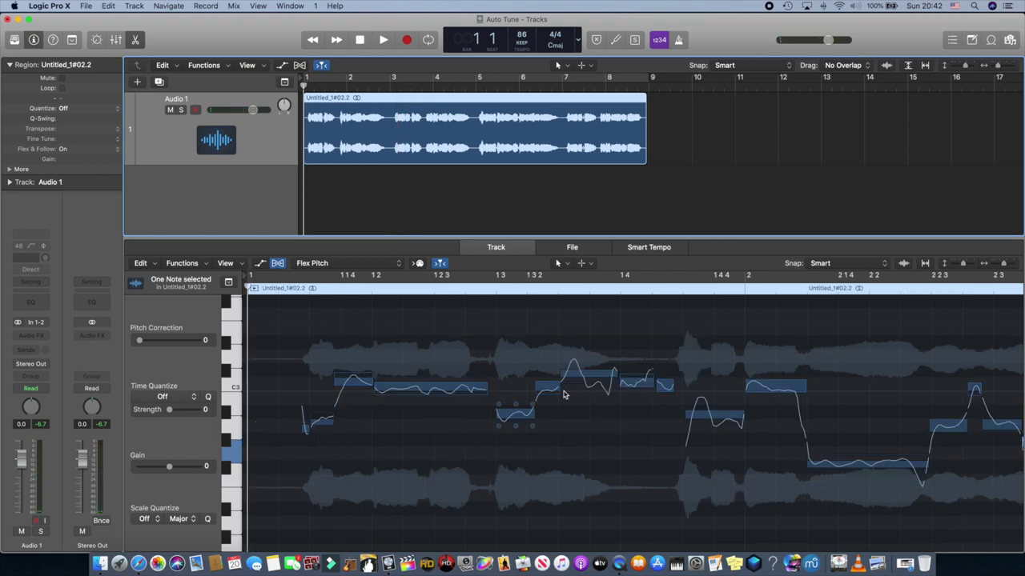
Step: Check the fine pitch of the C3 note at bar 2 and audition several keys on the editor's piano keyboard
left_click(770, 385)
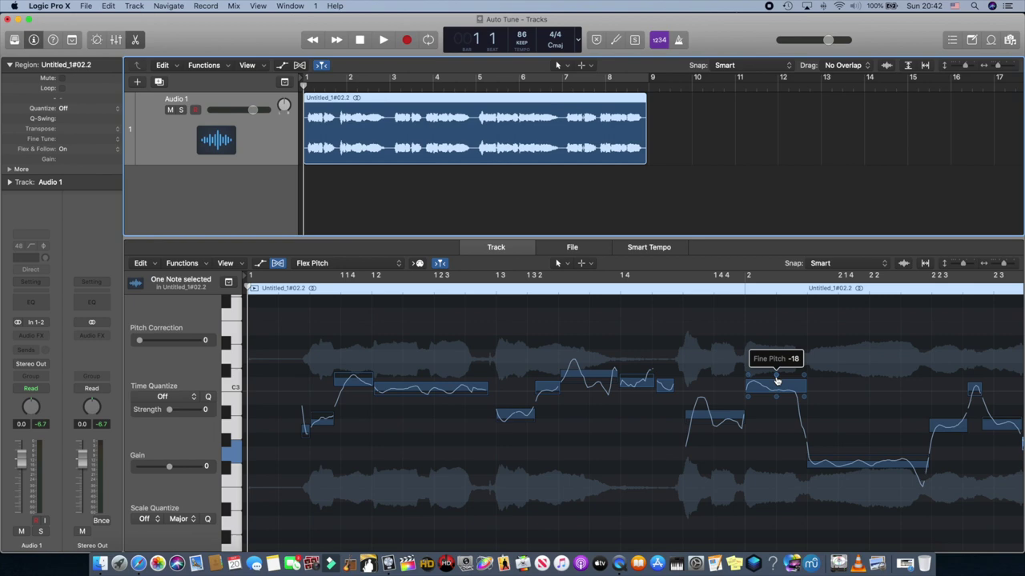
left_click(354, 377)
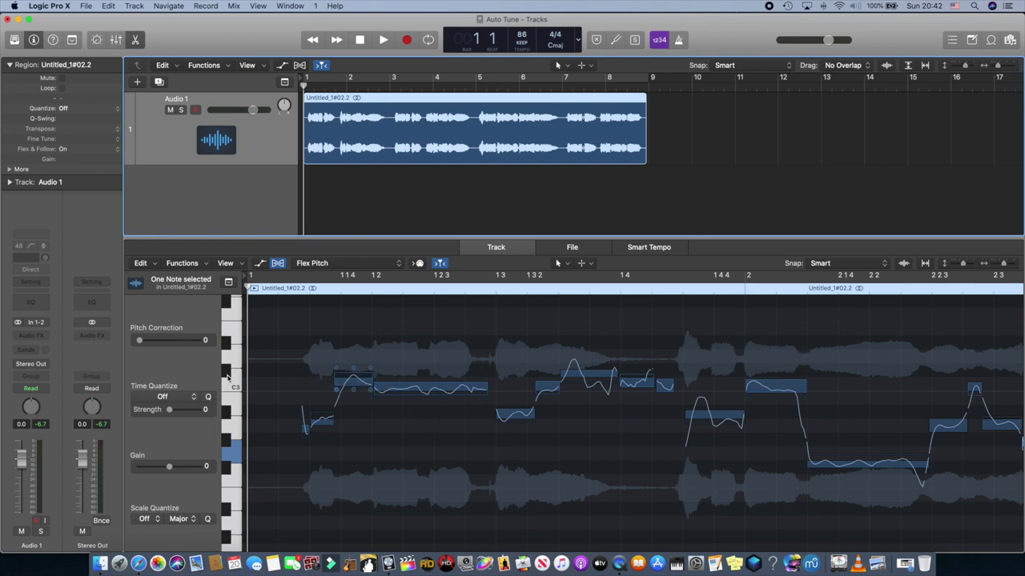
left_click(235, 401)
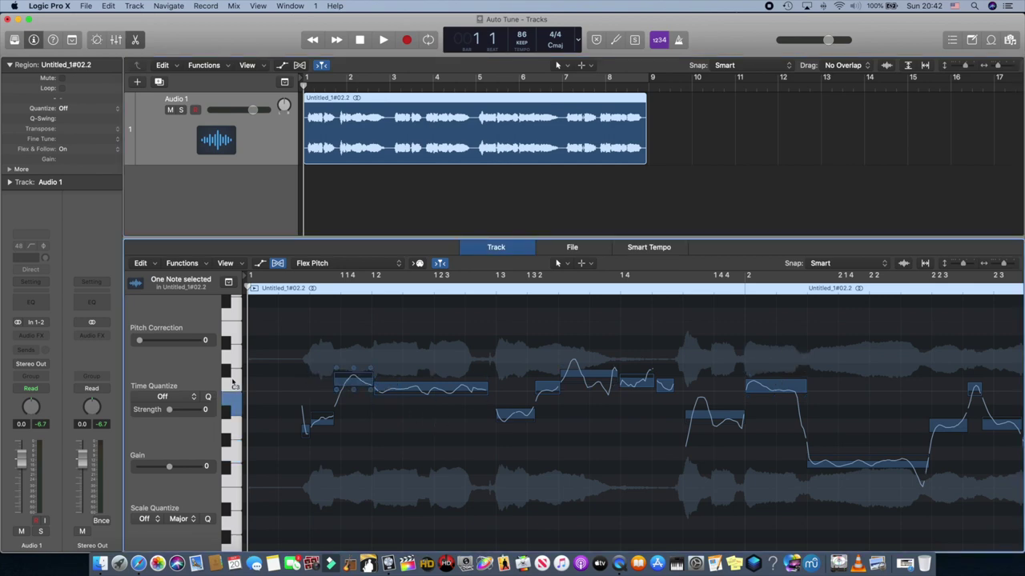
left_click(235, 385)
left_click(235, 359)
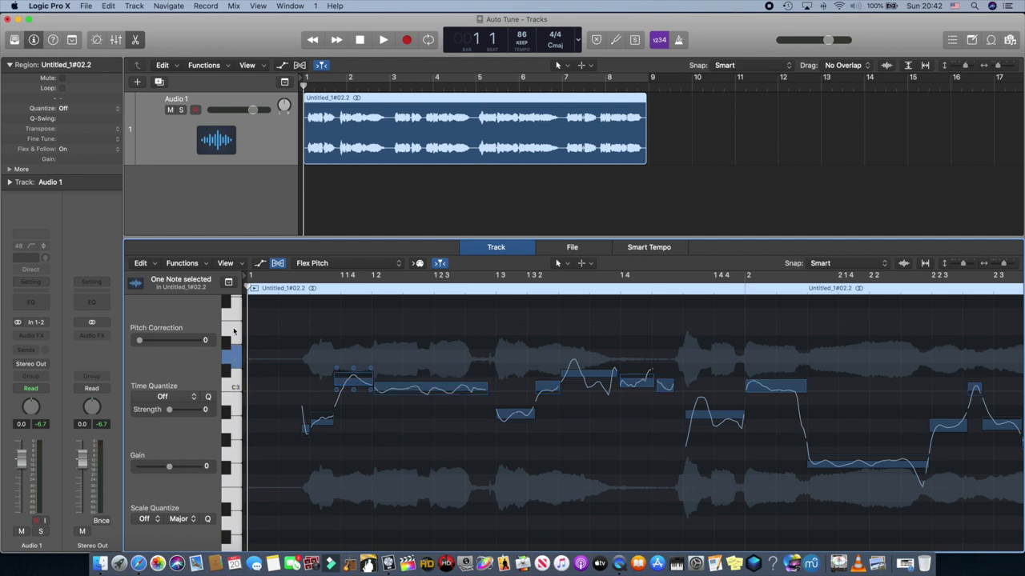
left_click(237, 385)
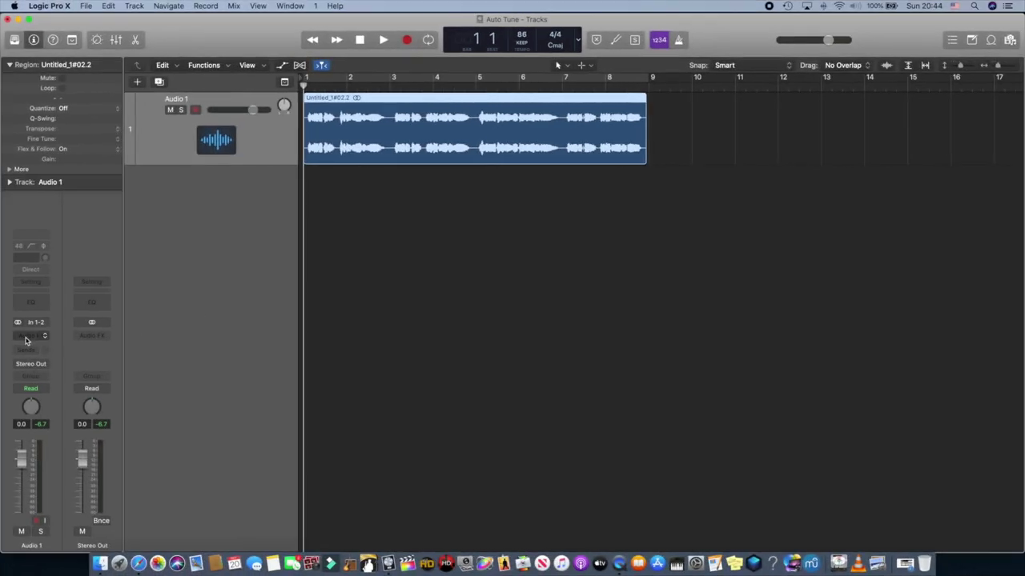
Step: Insert the stereo Pitch Correction plug-in on the Audio 1 channel and place its window below the audio region
left_click(27, 338)
mouse_move(46, 365)
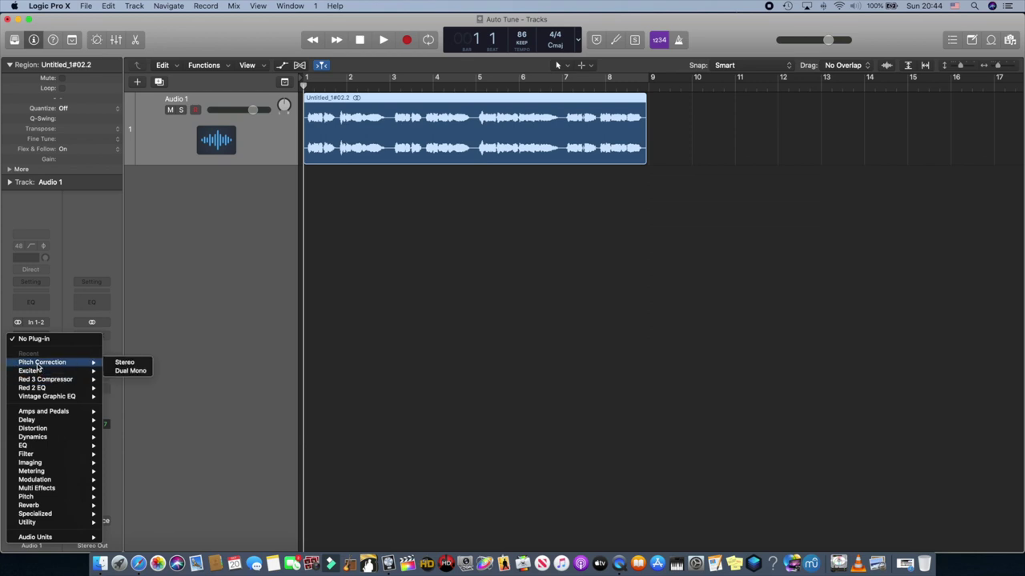
left_click(132, 363)
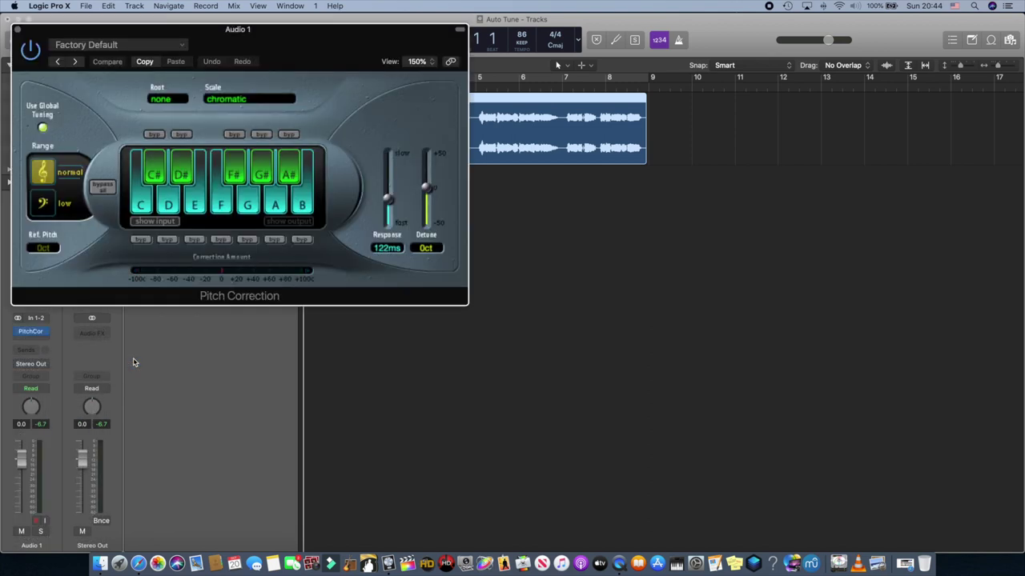
left_click_drag(318, 39, 606, 181)
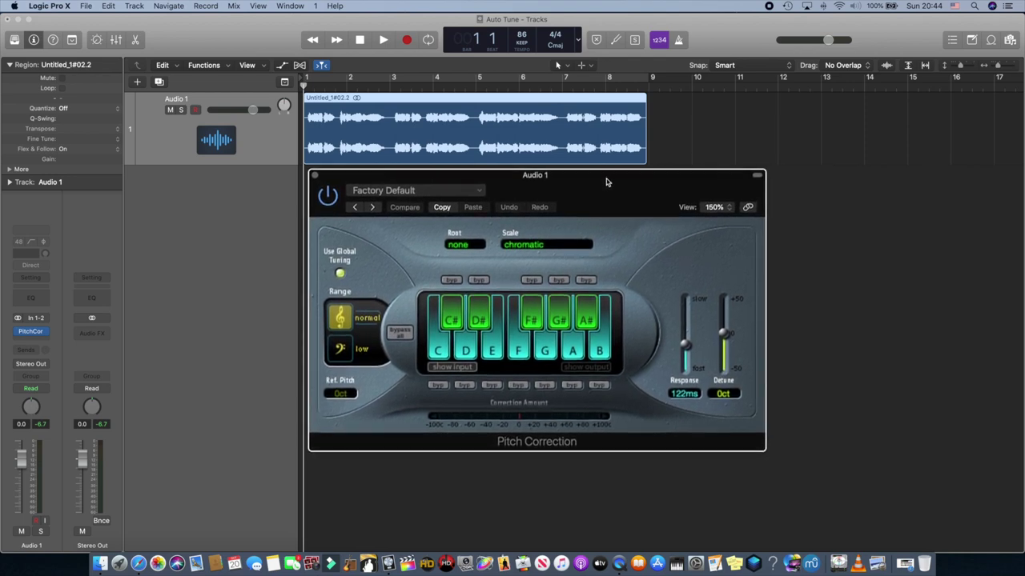
Step: Switch the A, D# and F# notes off and back on, one after another, on the plug-in's keyboard
left_click(571, 350)
left_click(571, 349)
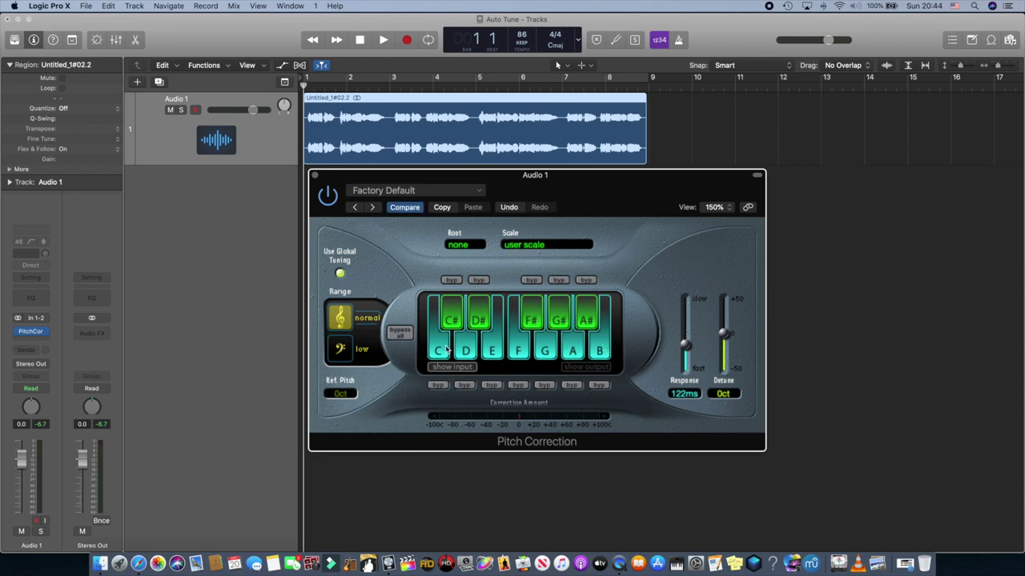
left_click(480, 324)
left_click(480, 325)
left_click(530, 324)
left_click(531, 324)
Step: Exclude C#, F# and G# from the correction together, and re-enable all three notes
left_click(454, 322)
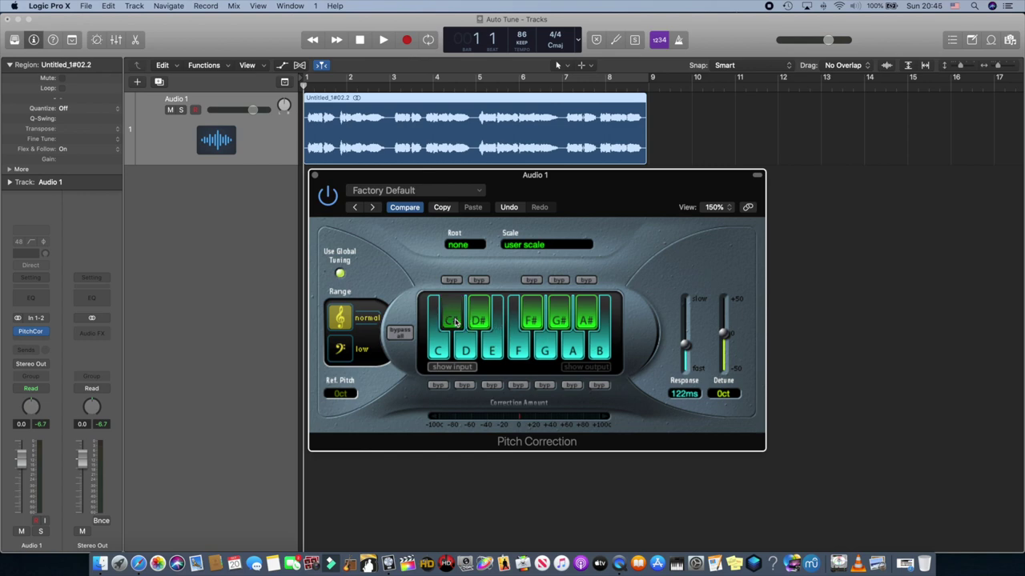
left_click(532, 320)
left_click(558, 321)
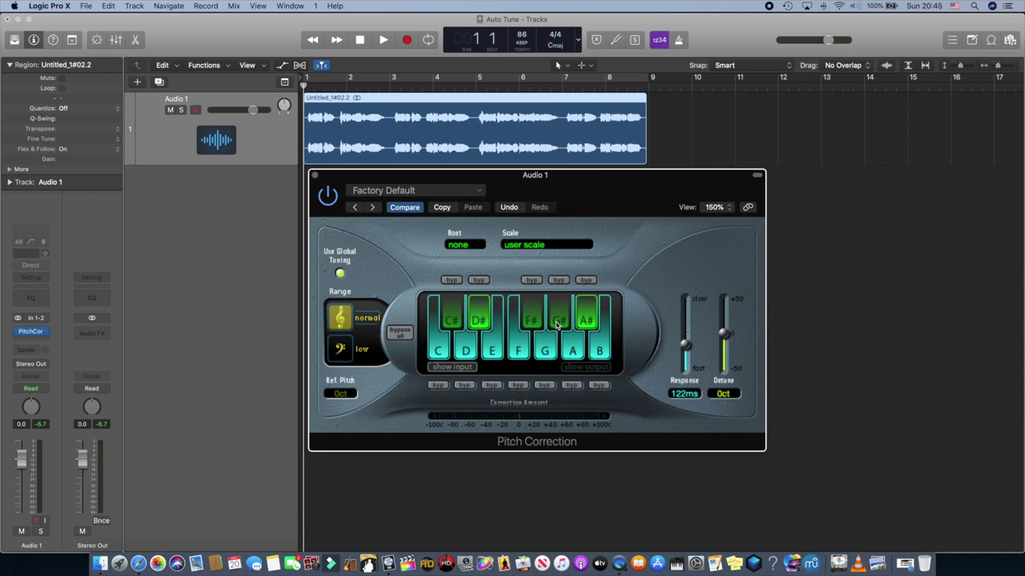
left_click(455, 316)
left_click(536, 323)
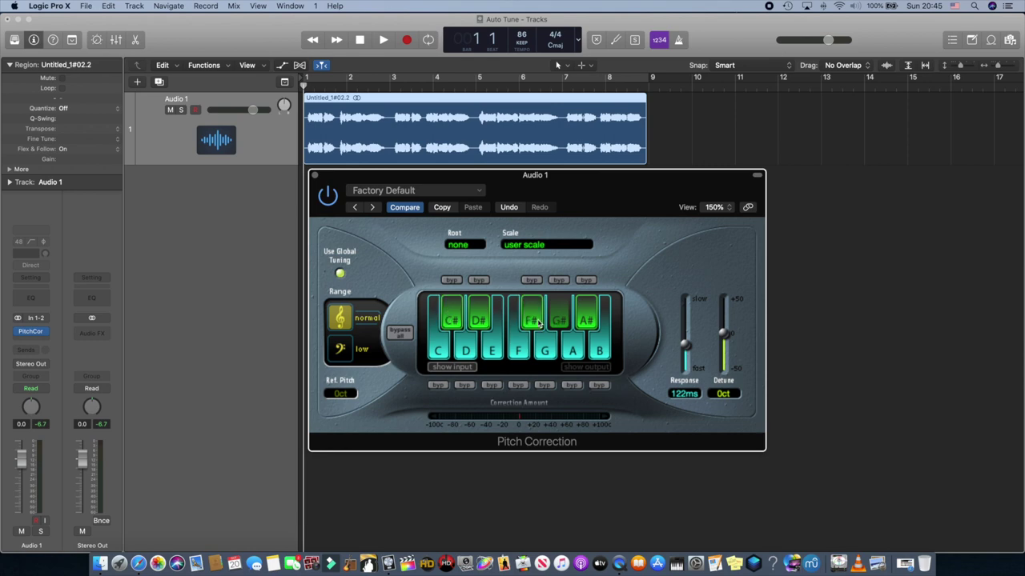
left_click(567, 322)
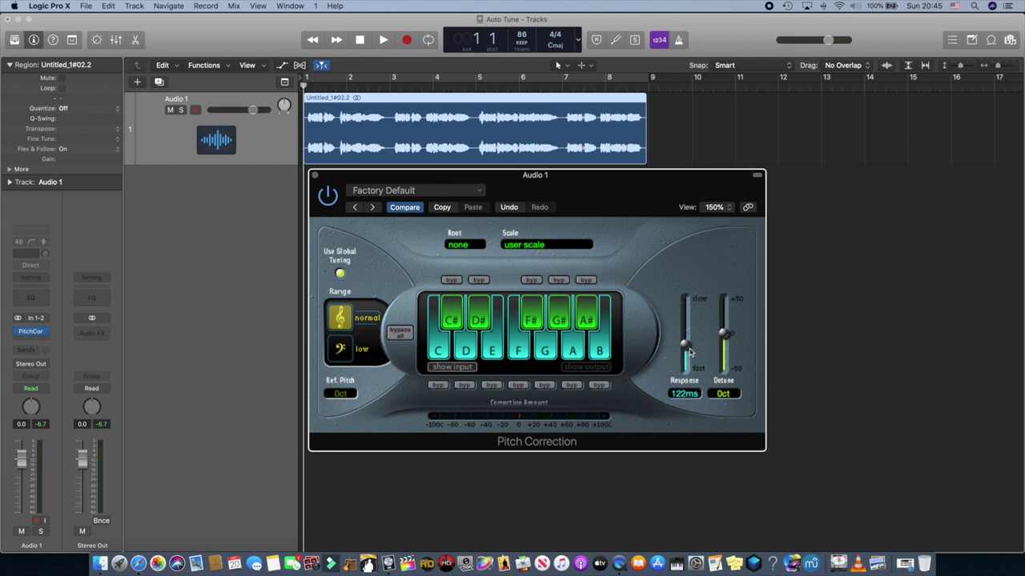
Step: Slow the correction Response to 277 ms, and look through the available scales and root notes without choosing any
left_click_drag(686, 346, 686, 334)
left_click(522, 247)
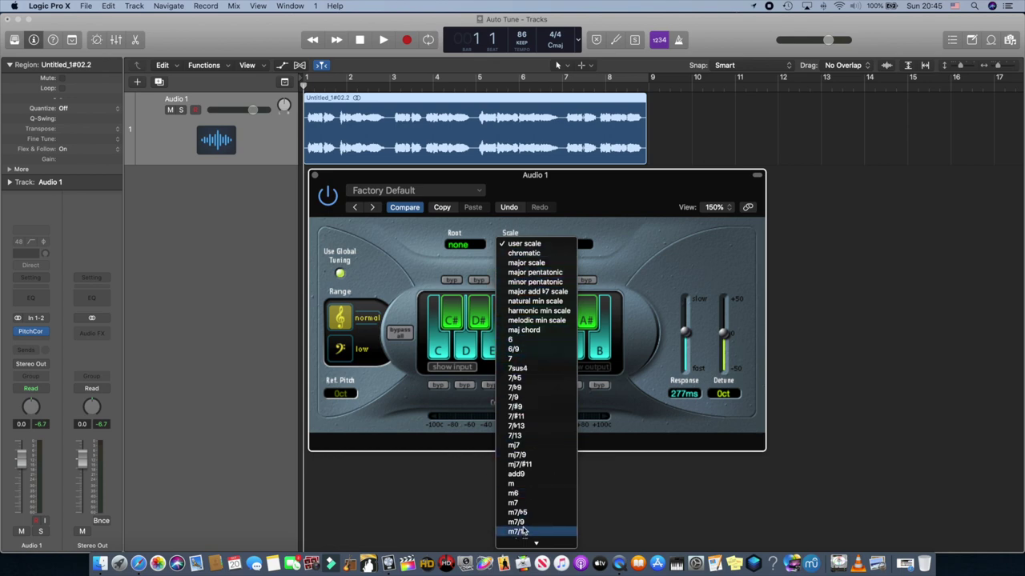
left_click(634, 261)
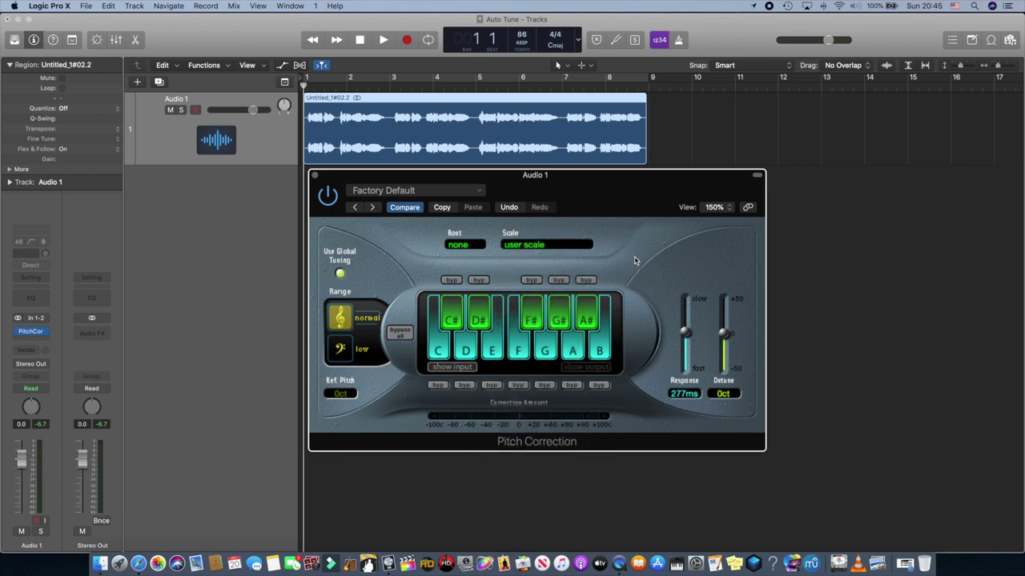
left_click(469, 246)
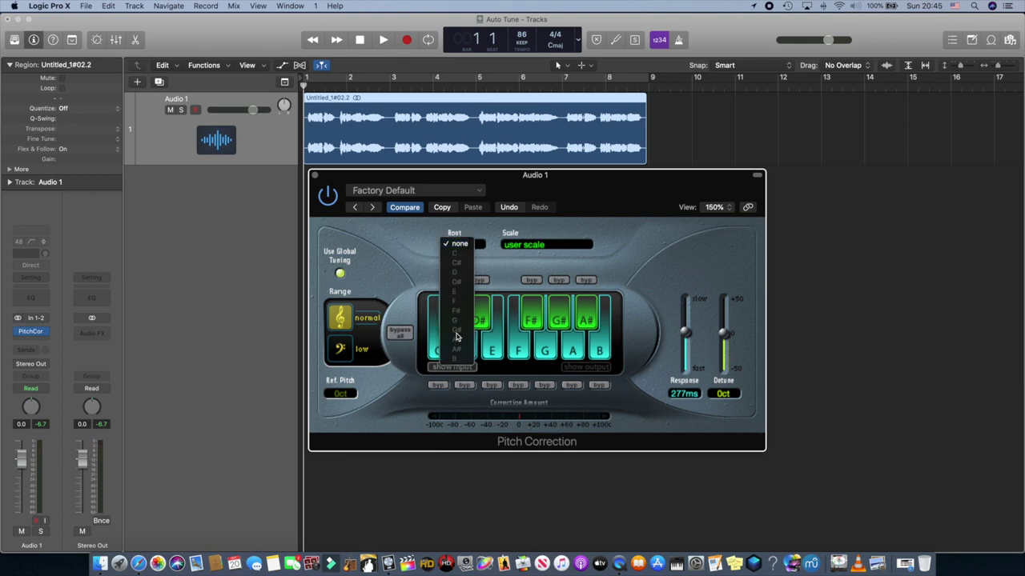
left_click(550, 231)
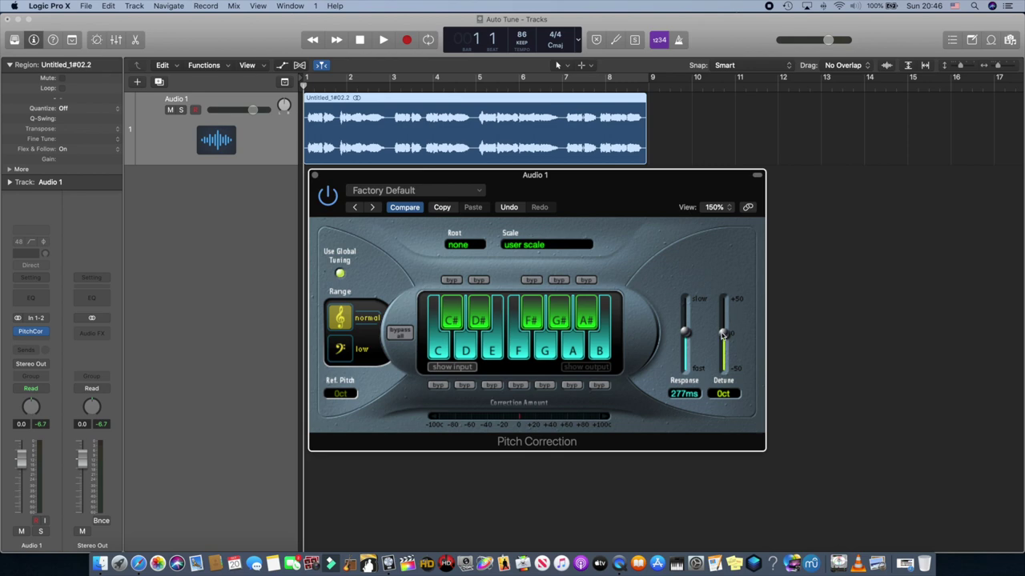
Step: Set the Response to 0.00 ms, the fastest correction, and check the root note choices
left_click_drag(686, 338, 687, 384)
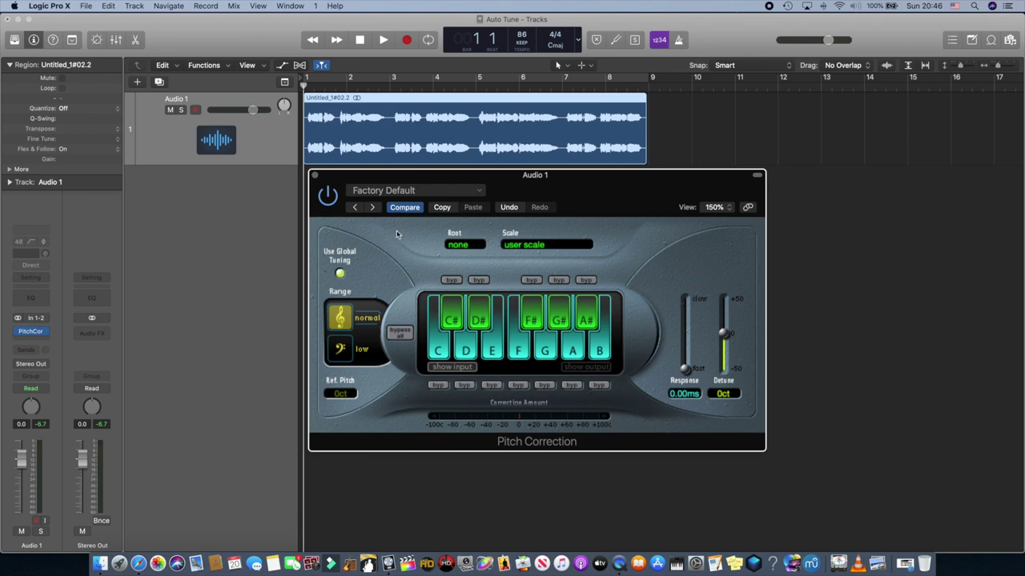
left_click(476, 244)
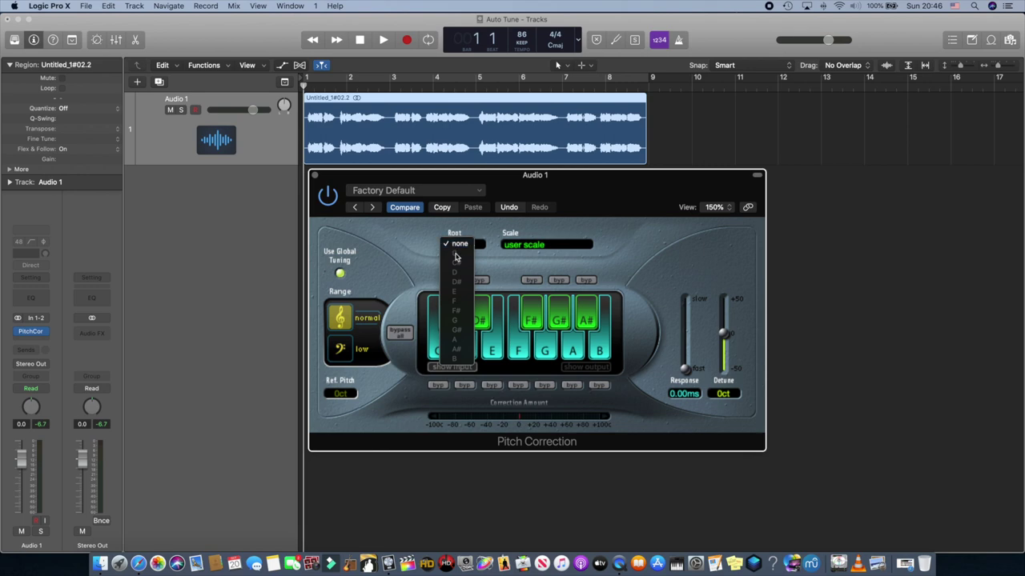
left_click(547, 249)
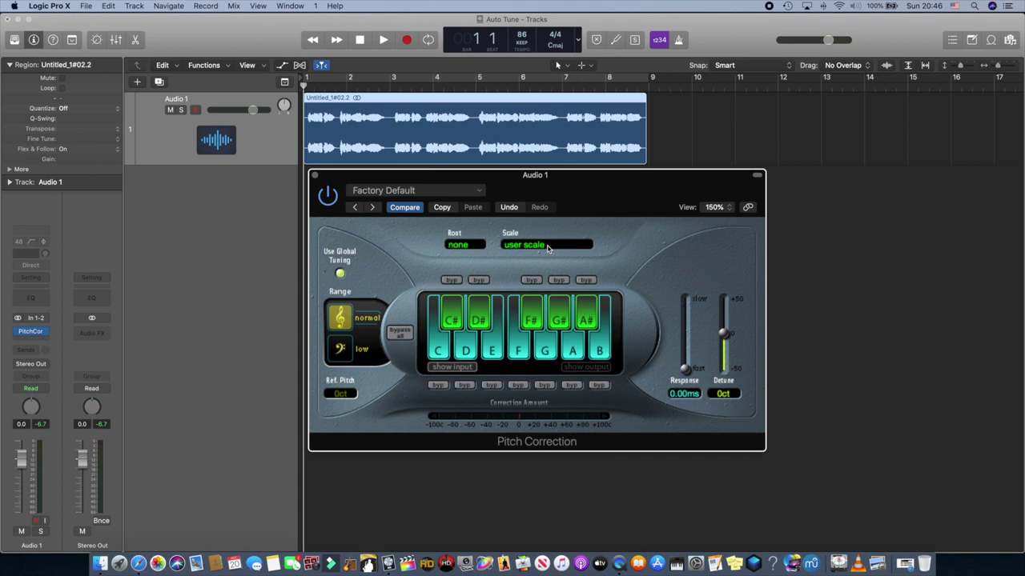
Step: Try the minor pentatonic scale for the pitch correction, and settle on the natural min scale
left_click(547, 248)
left_click(547, 249)
left_click(547, 249)
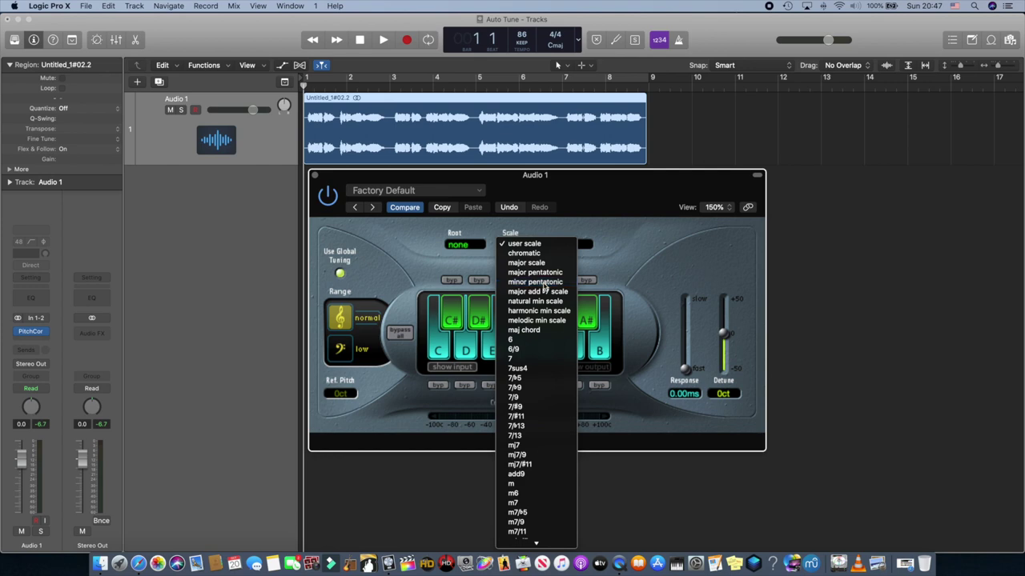
left_click(543, 283)
left_click(542, 249)
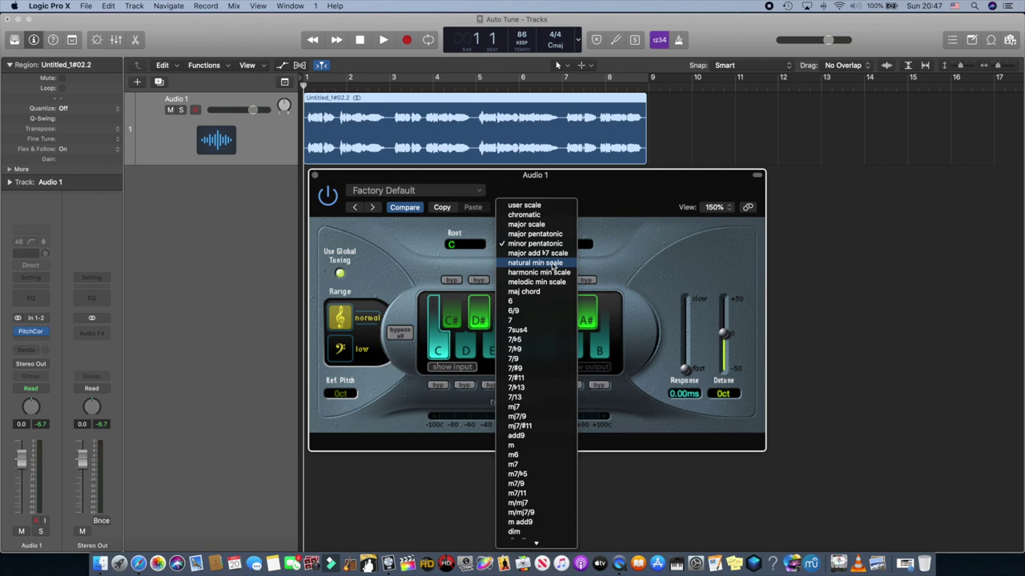
left_click(551, 262)
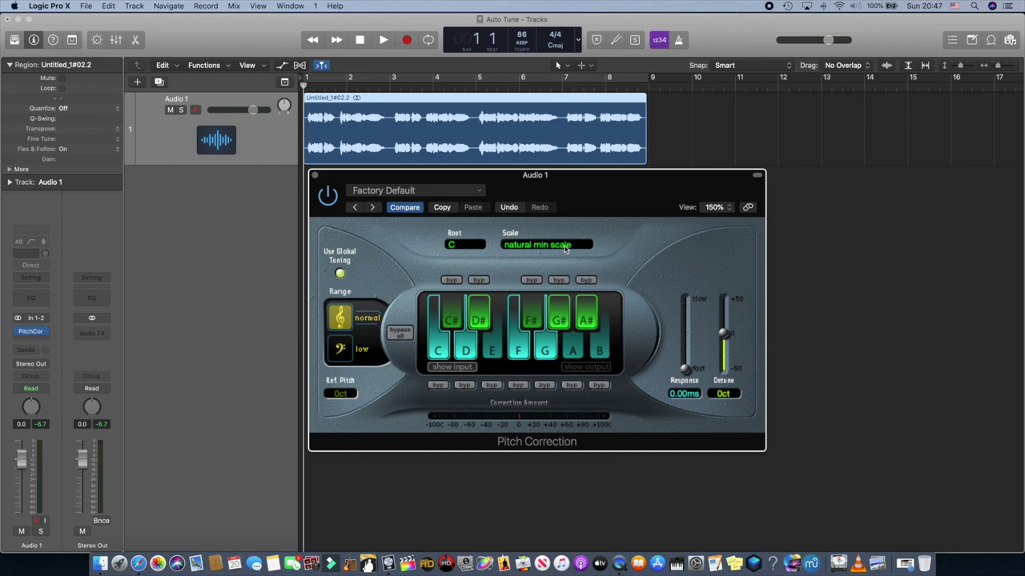
Step: Set the root note to A and play the region in Cycle mode to hear the correction
left_click(470, 246)
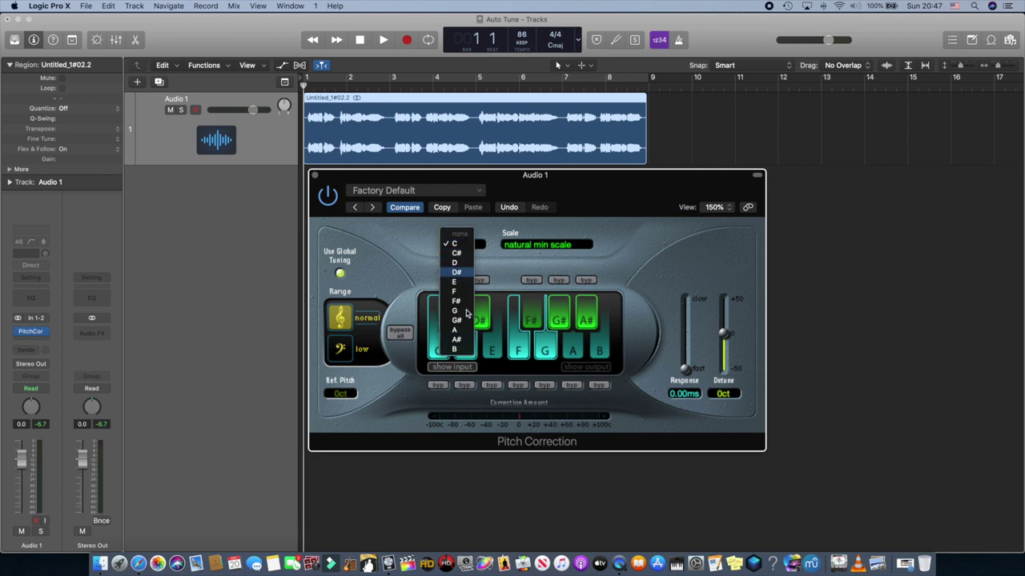
left_click(456, 330)
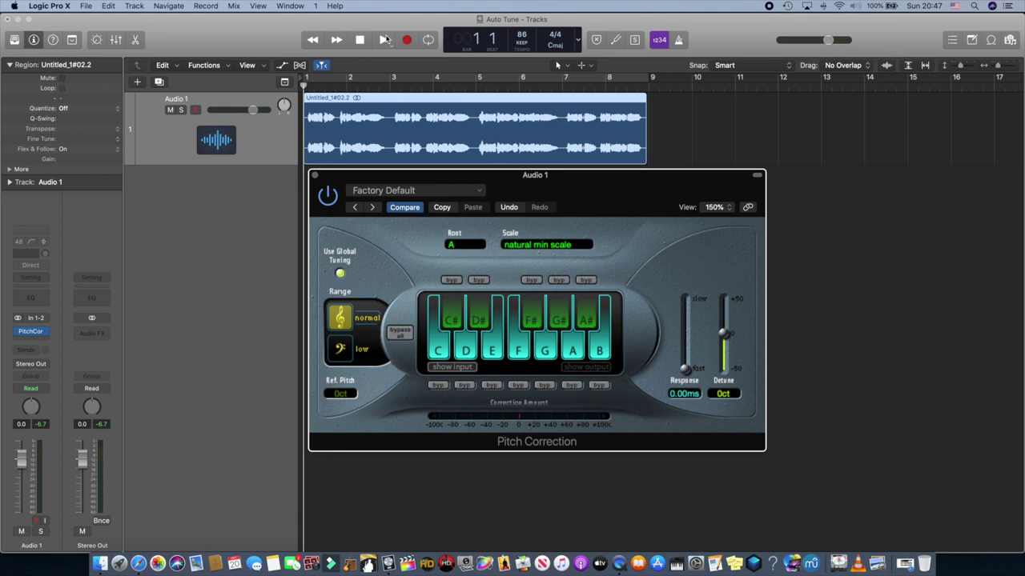
left_click(428, 41)
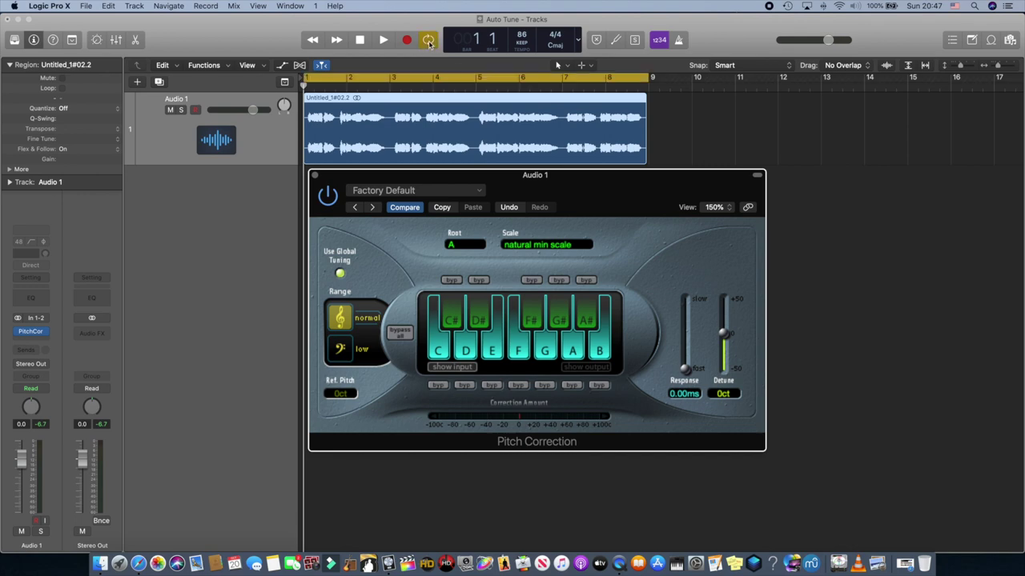
left_click(383, 42)
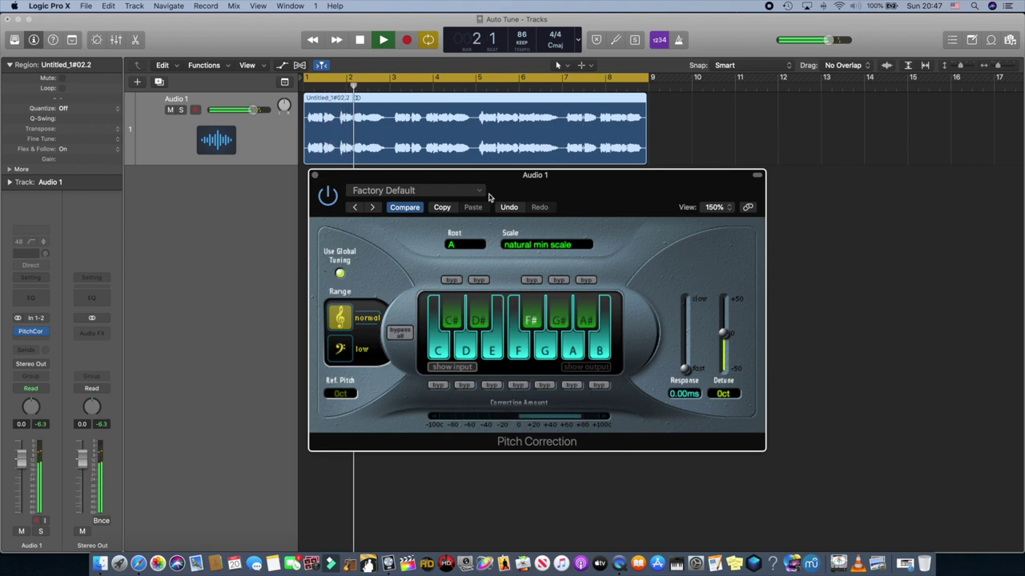
Step: During looped playback, change the root note to G#, G, E and finally C to compare the corrected sound
left_click(476, 243)
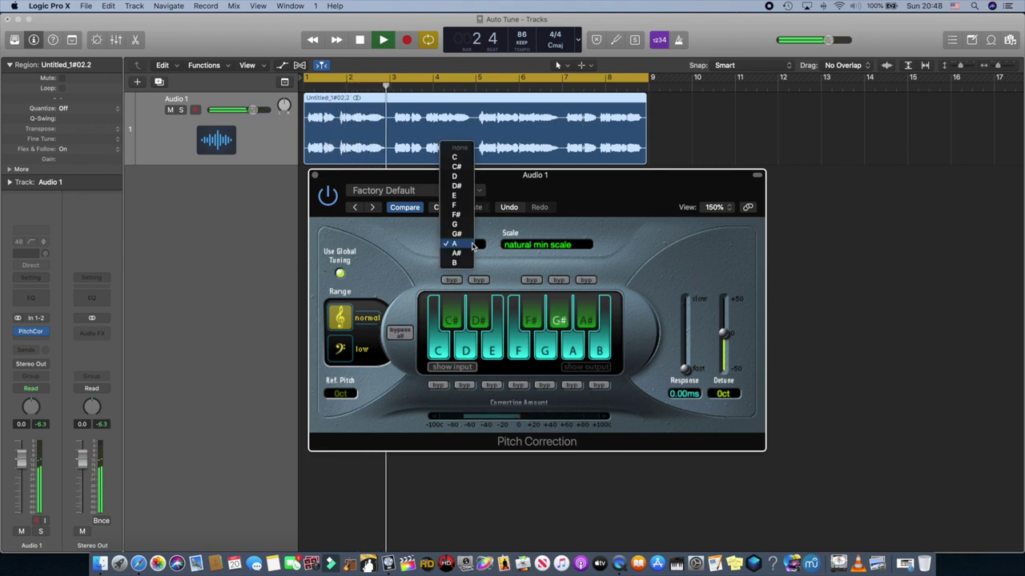
left_click(465, 234)
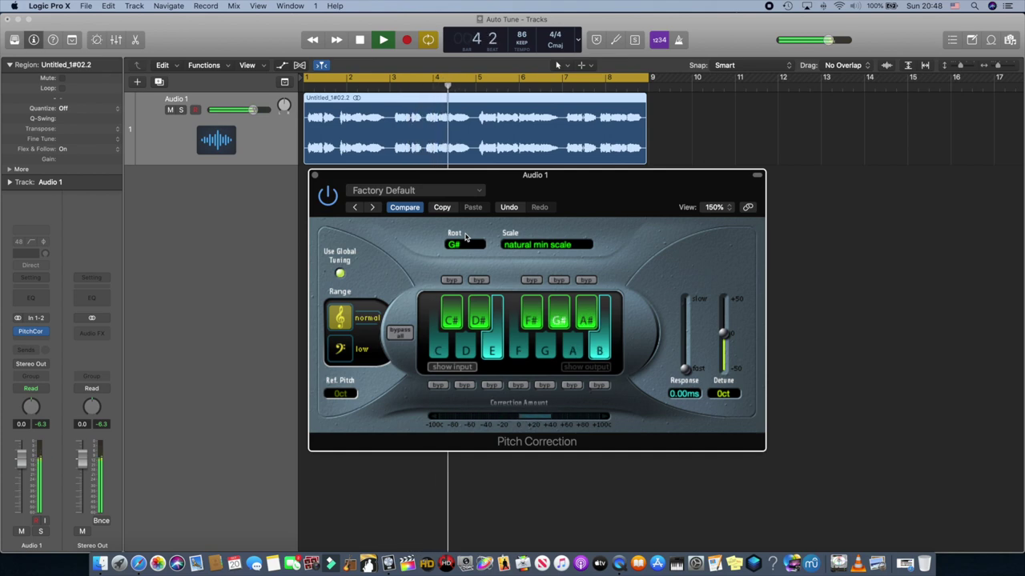
left_click(468, 246)
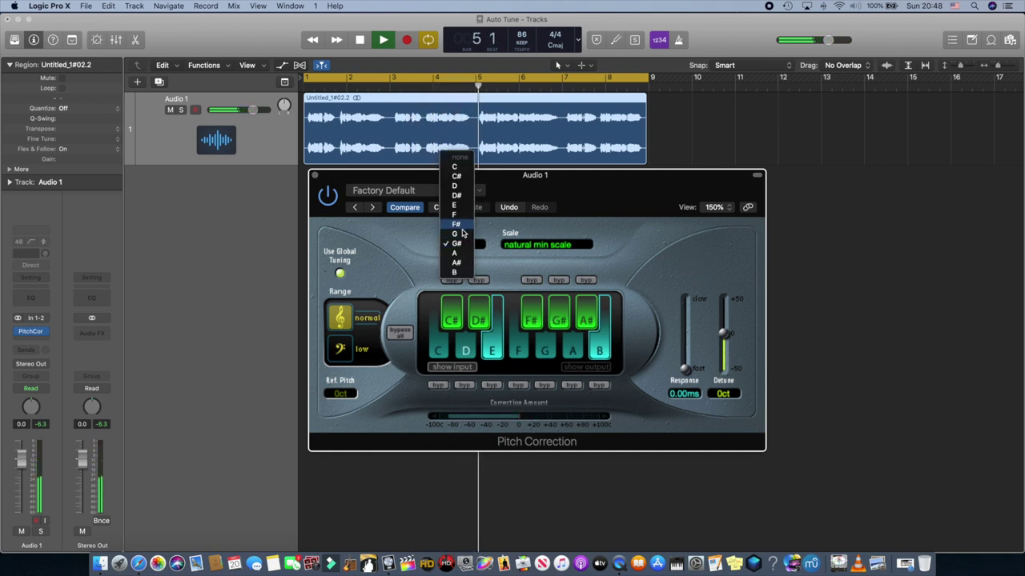
left_click(462, 233)
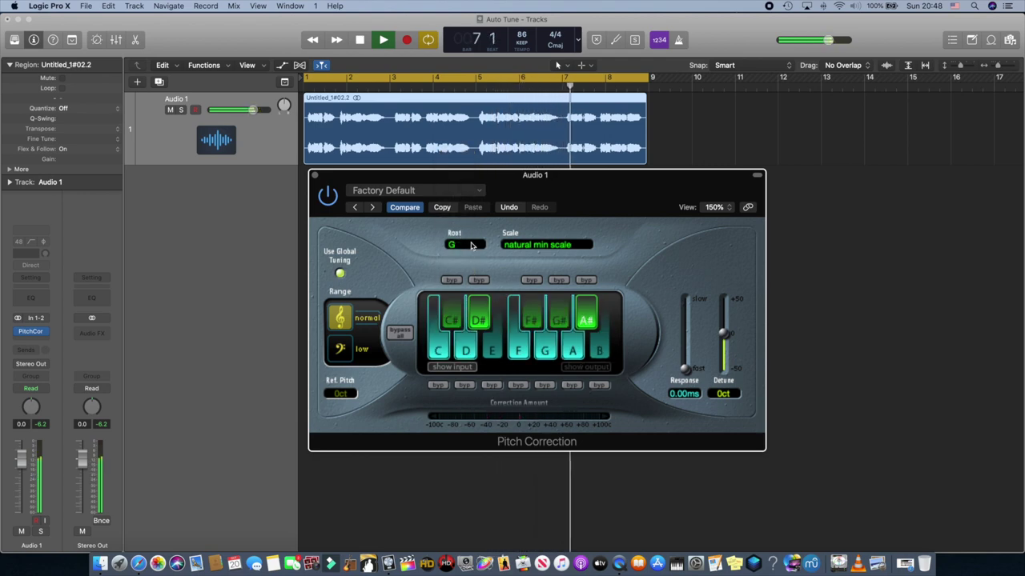
left_click(472, 244)
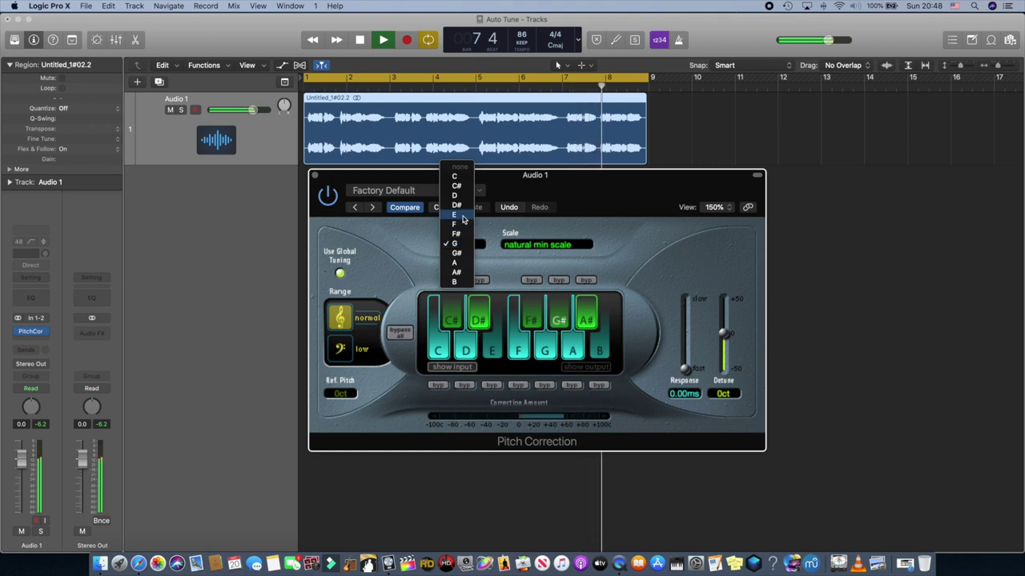
key("Escape")
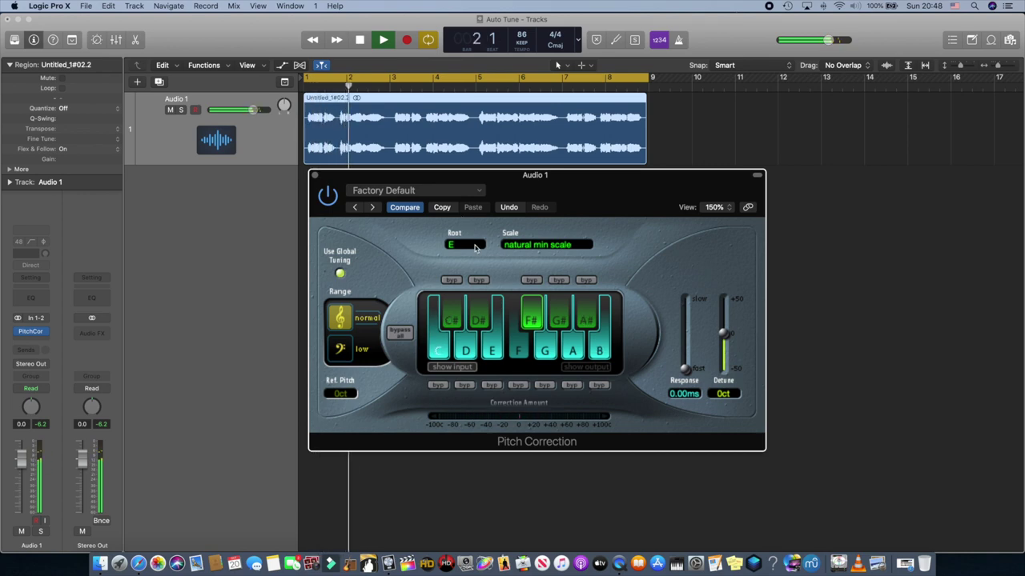
left_click(472, 245)
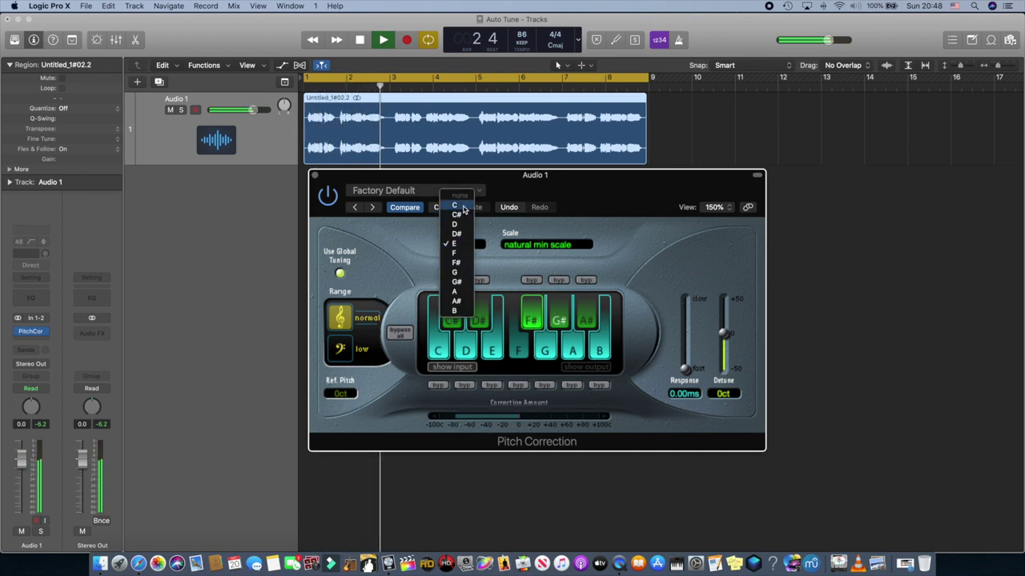
left_click(462, 207)
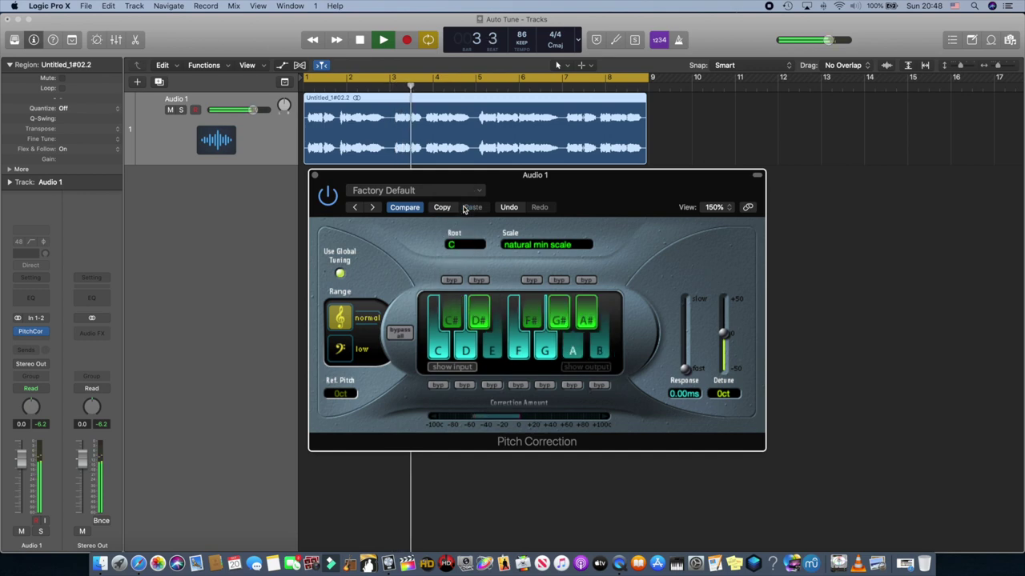
Step: During looped playback, try the melodic min and harmonic min scales, and return the scale to natural min
left_click(559, 246)
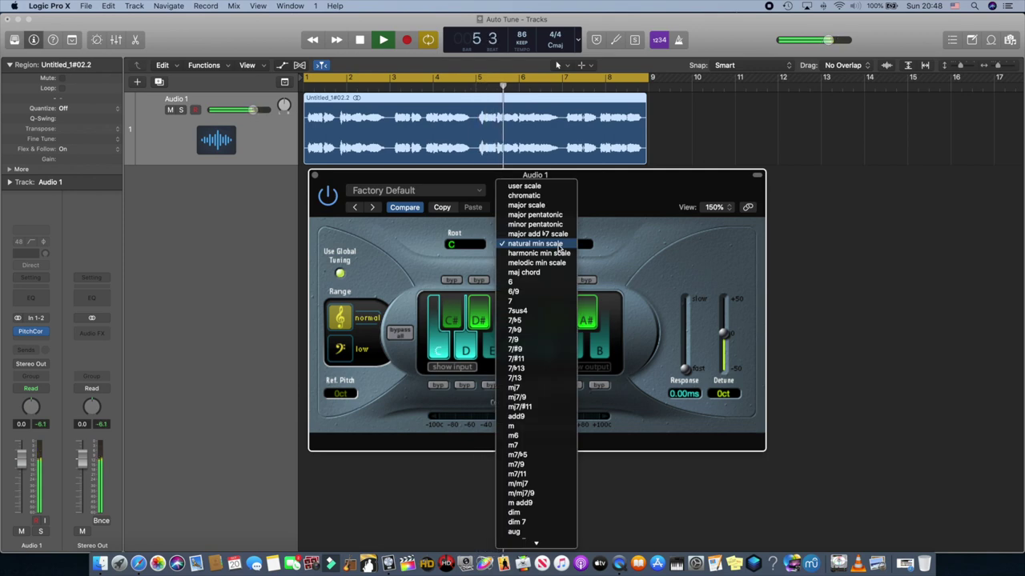
left_click(630, 242)
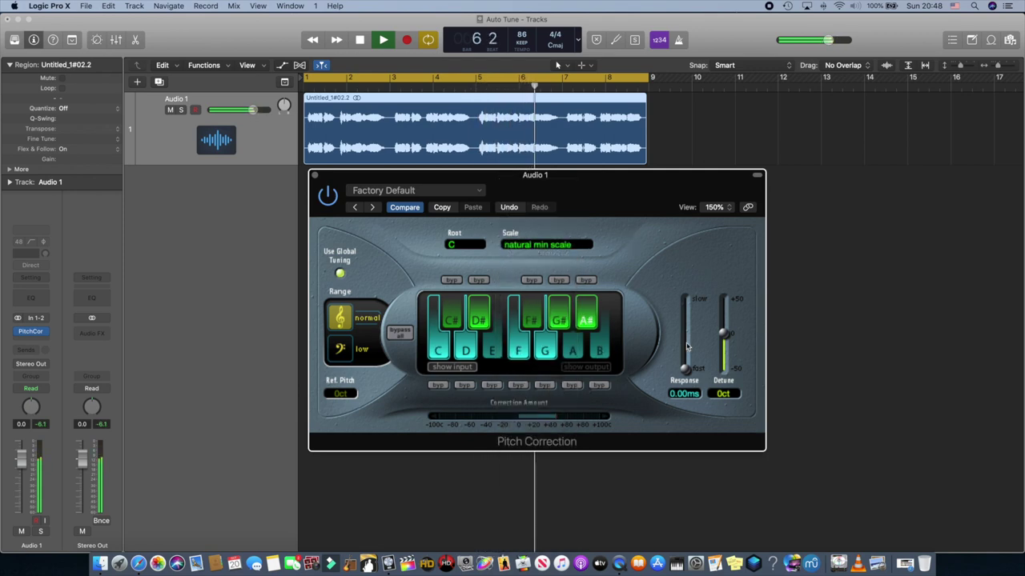
left_click(556, 244)
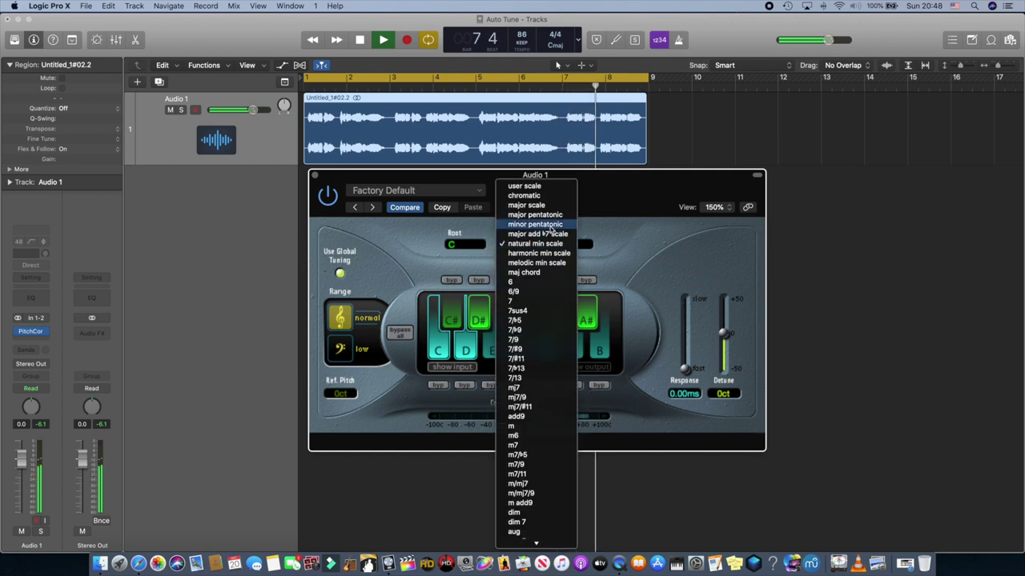
left_click(550, 262)
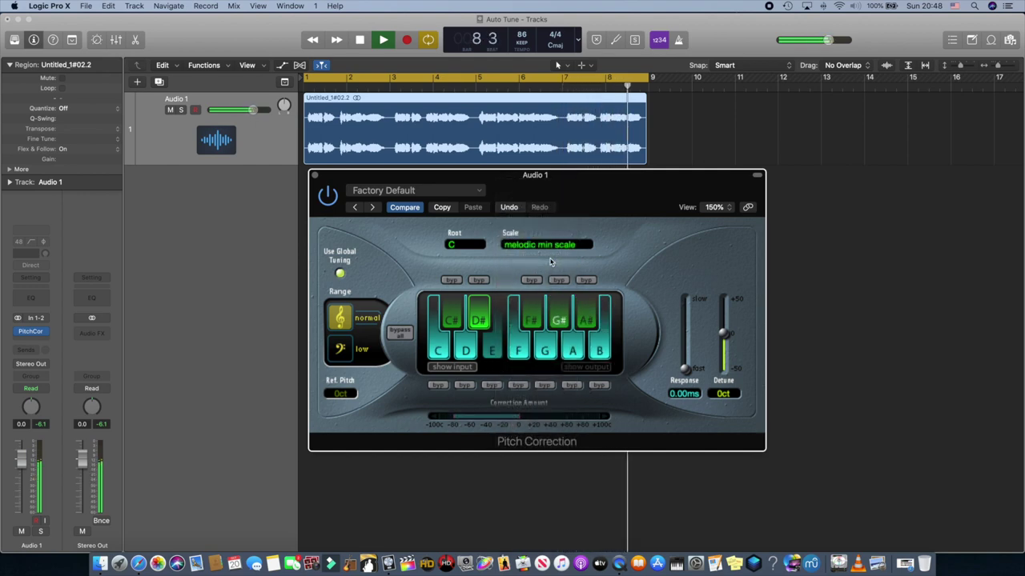
left_click(555, 245)
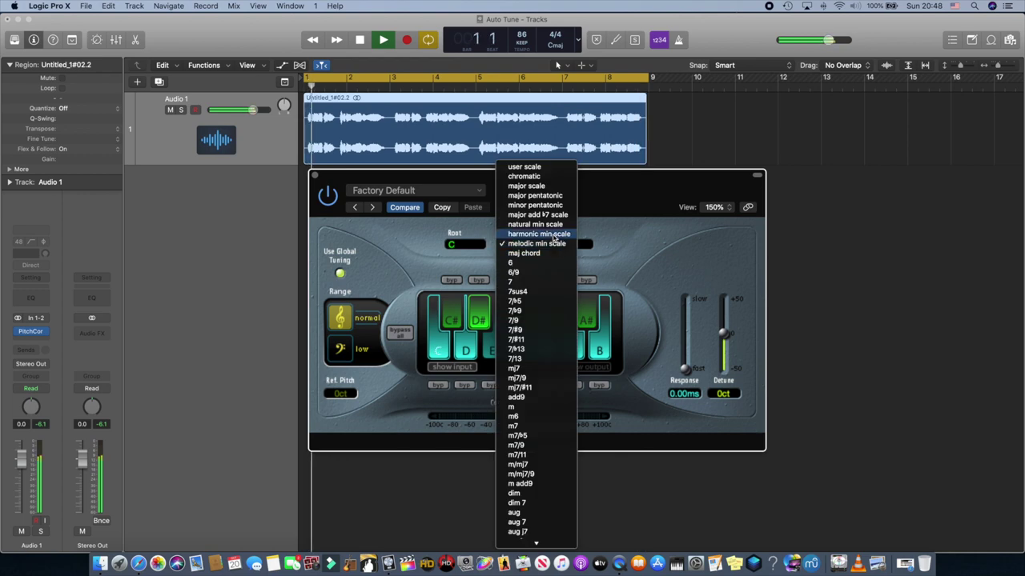
left_click(533, 234)
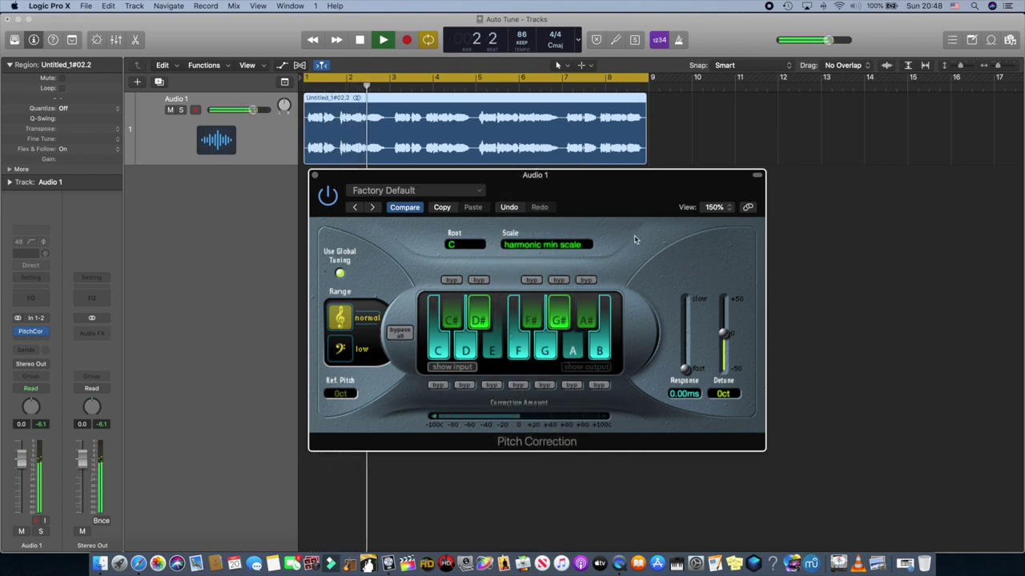
left_click(560, 245)
left_click(559, 234)
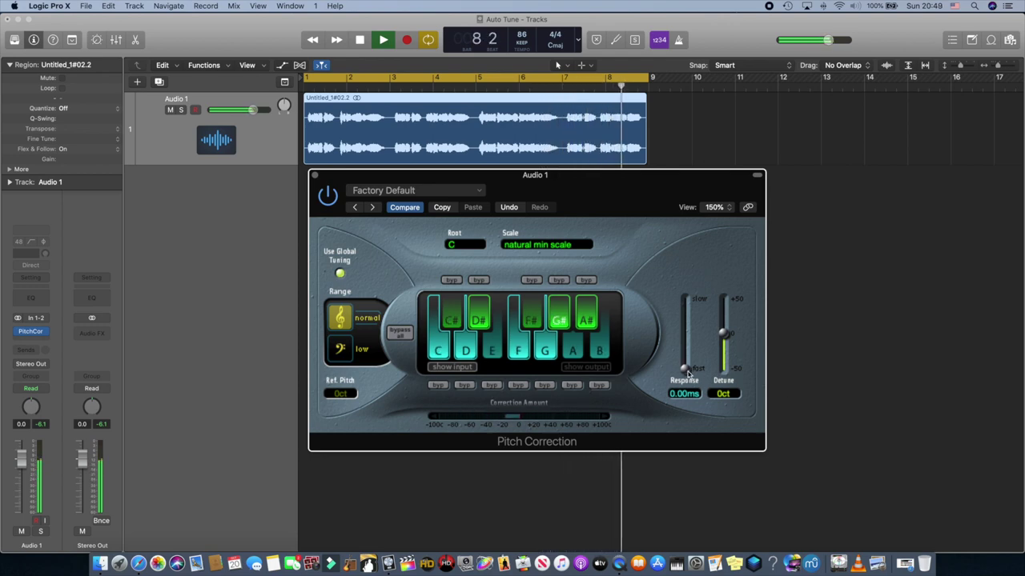
Step: Raise the Response to 95.8 ms and on to 495 ms to compare slower correction, and stop playback
left_click_drag(685, 370, 687, 353)
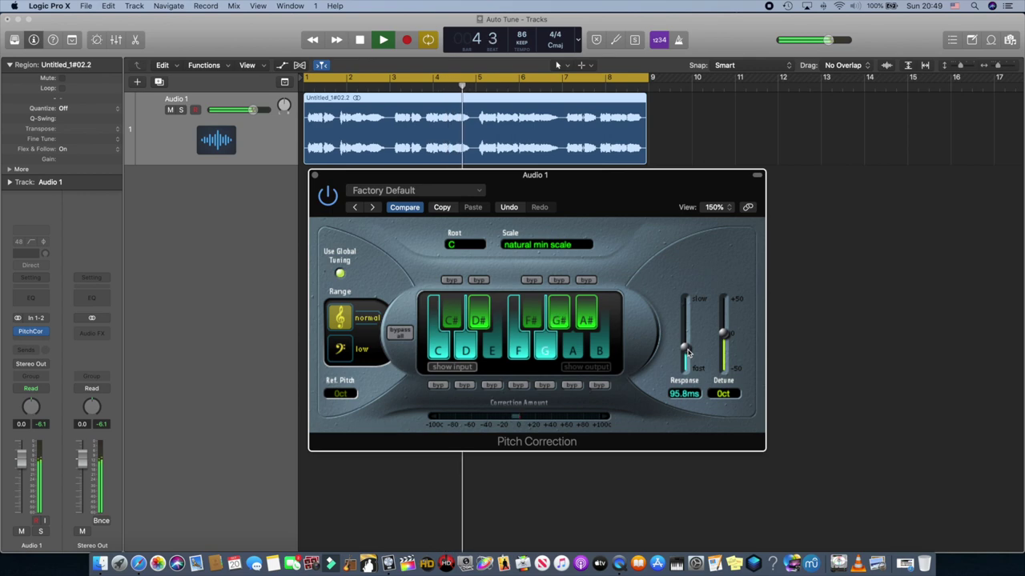
left_click_drag(687, 350, 687, 323)
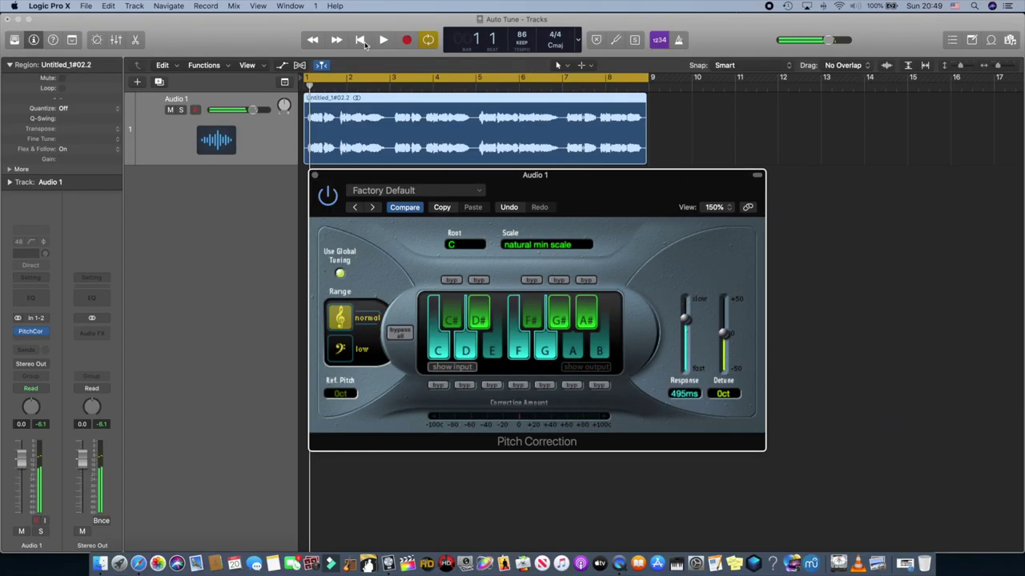
Step: Add a second audio track below Audio 1, reduce its height, and copy the Audio 1 region onto it
left_click_drag(504, 185, 706, 253)
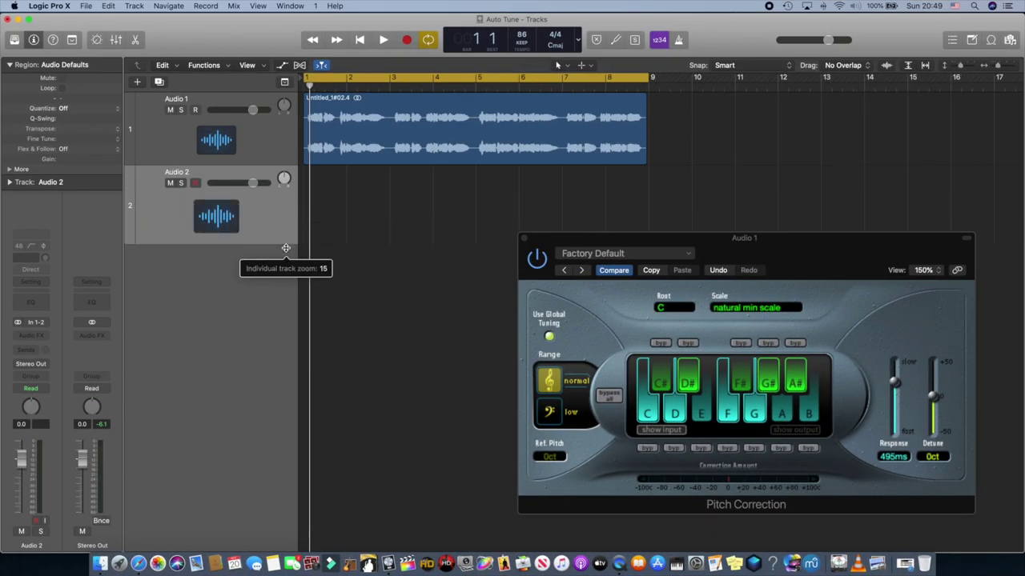
left_click_drag(286, 247, 285, 234)
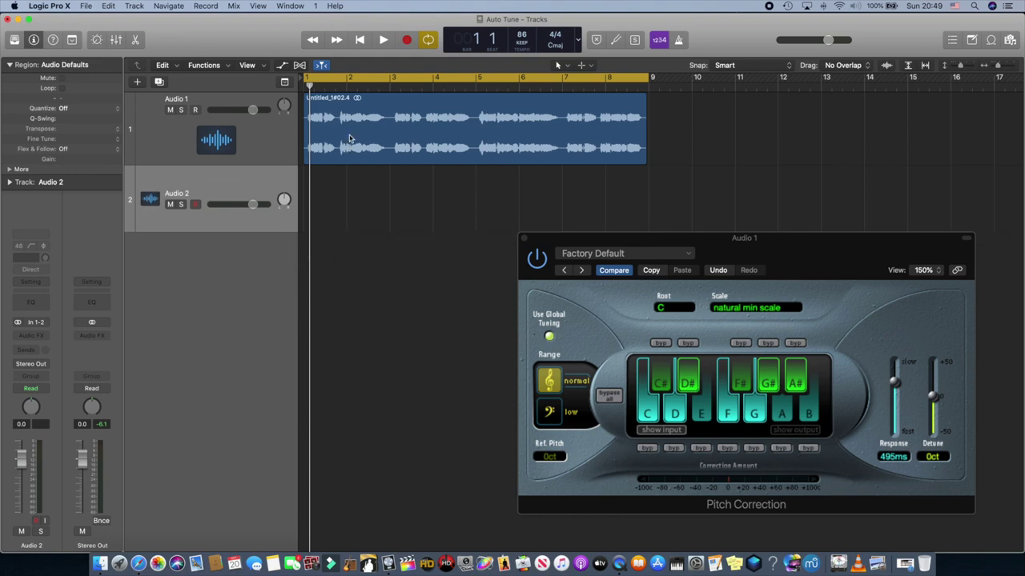
left_click_drag(349, 139, 340, 219)
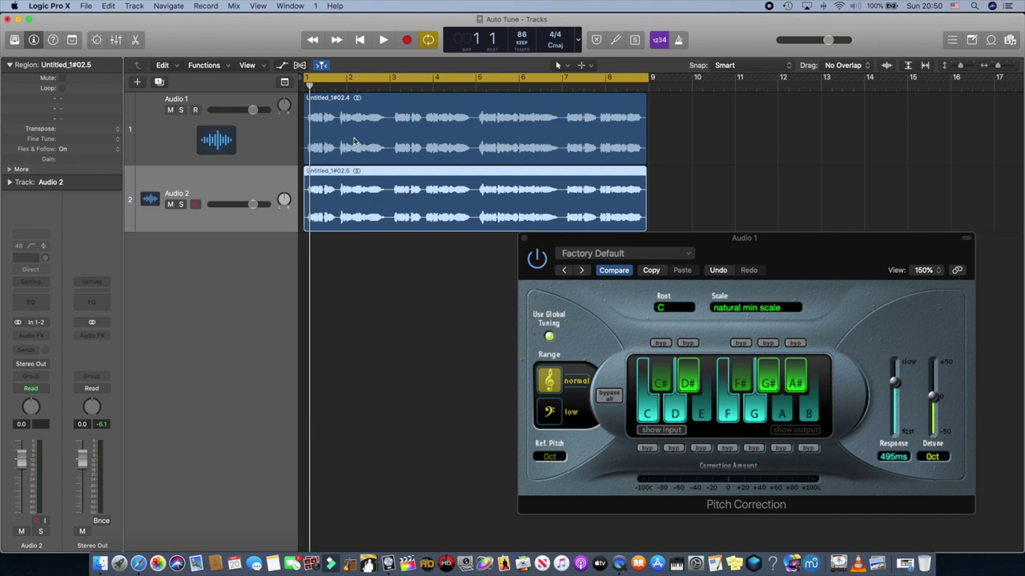
Step: Play both tracks together from the start to hear the corrected and uncorrected copies, and stop near bar 9
left_click(361, 42)
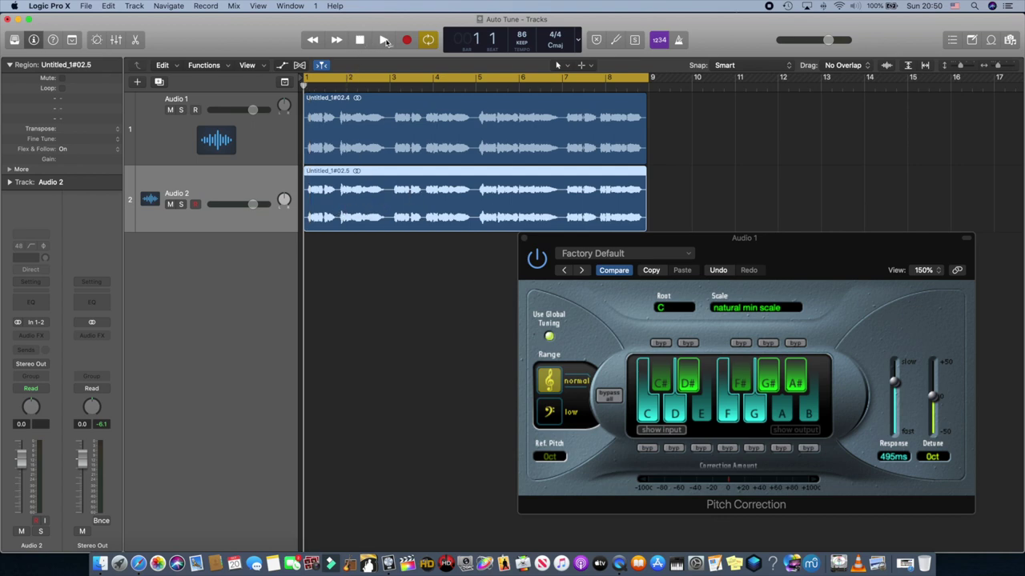
left_click(385, 41)
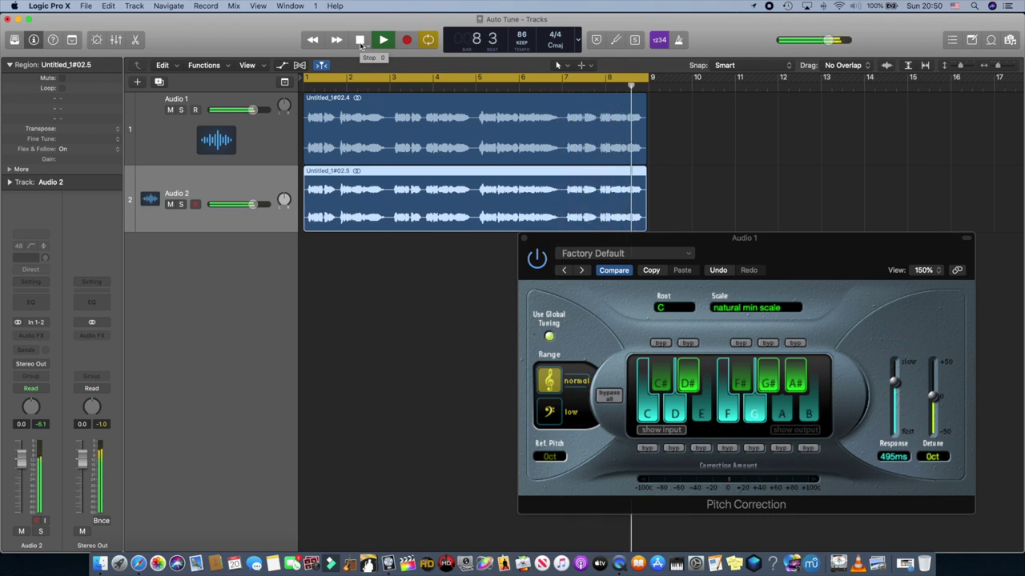
left_click(360, 42)
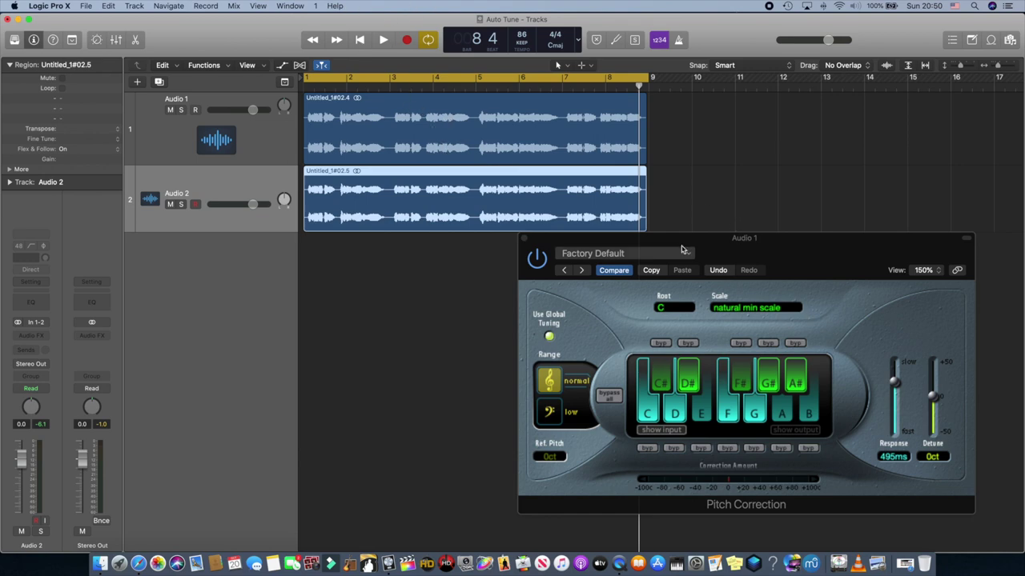
Step: Set the Pitch Correction Response on Audio 1 to 0.00 ms and play both tracks from the start
left_click(558, 139)
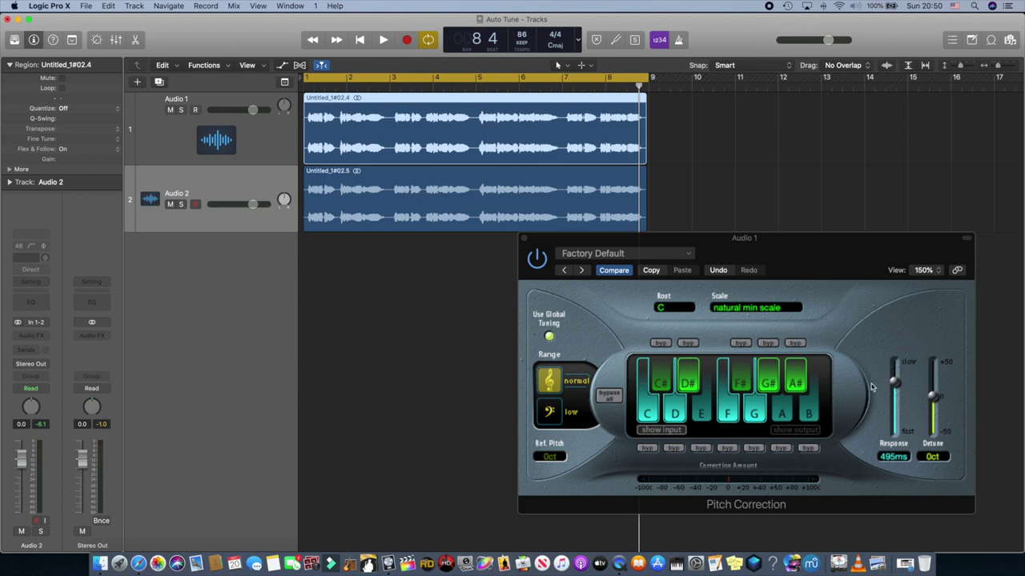
left_click(895, 384)
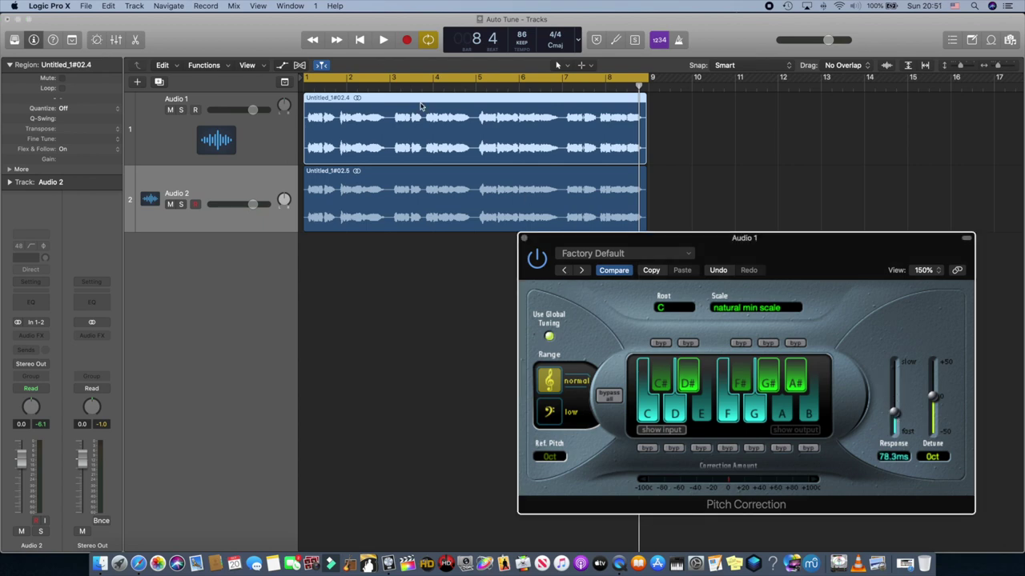
left_click(358, 42)
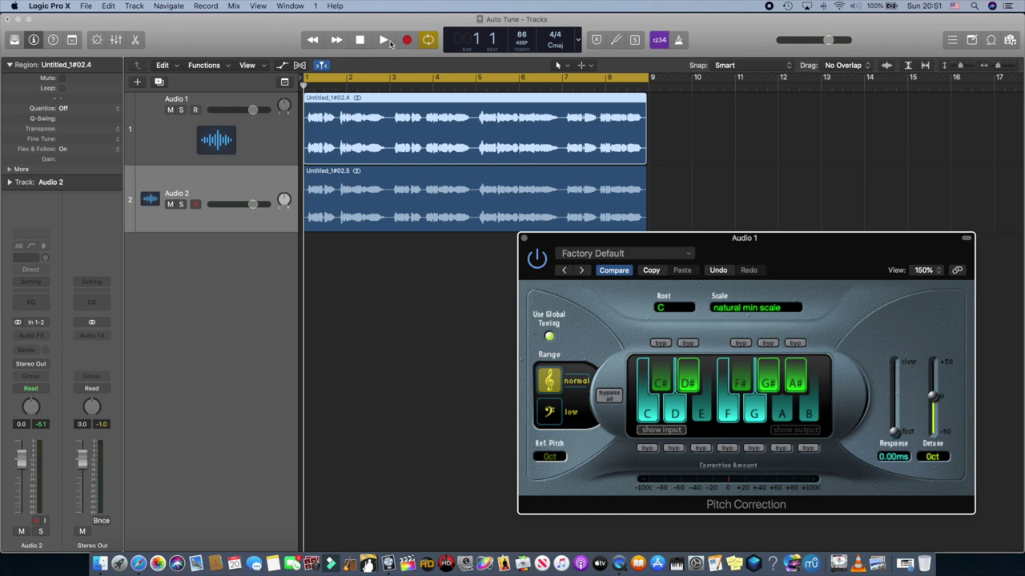
left_click(384, 41)
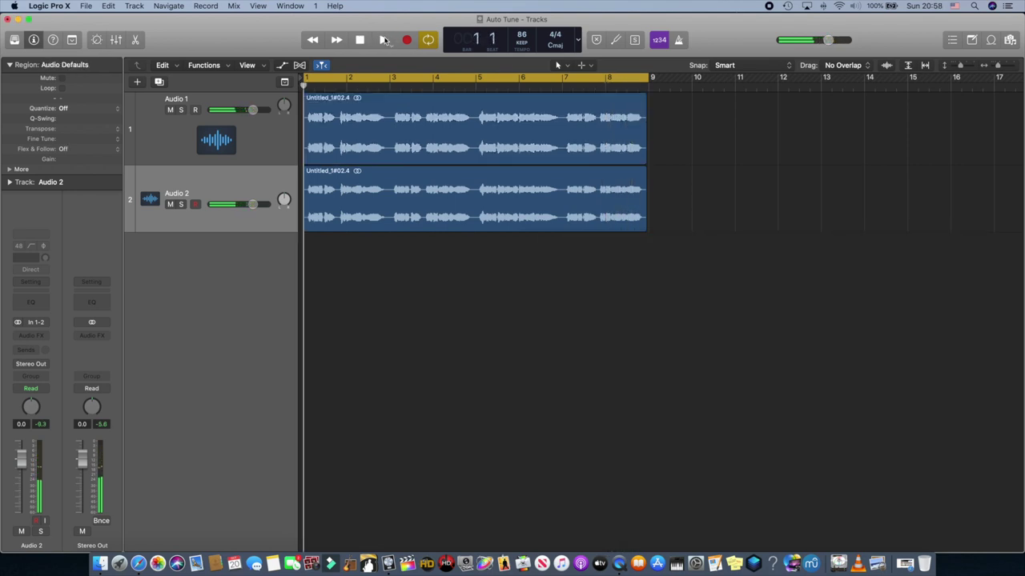
Step: While both tracks play, reopen Audio 1's Pitch Correction plug-in and set its Response to 0.00 ms
left_click(382, 40)
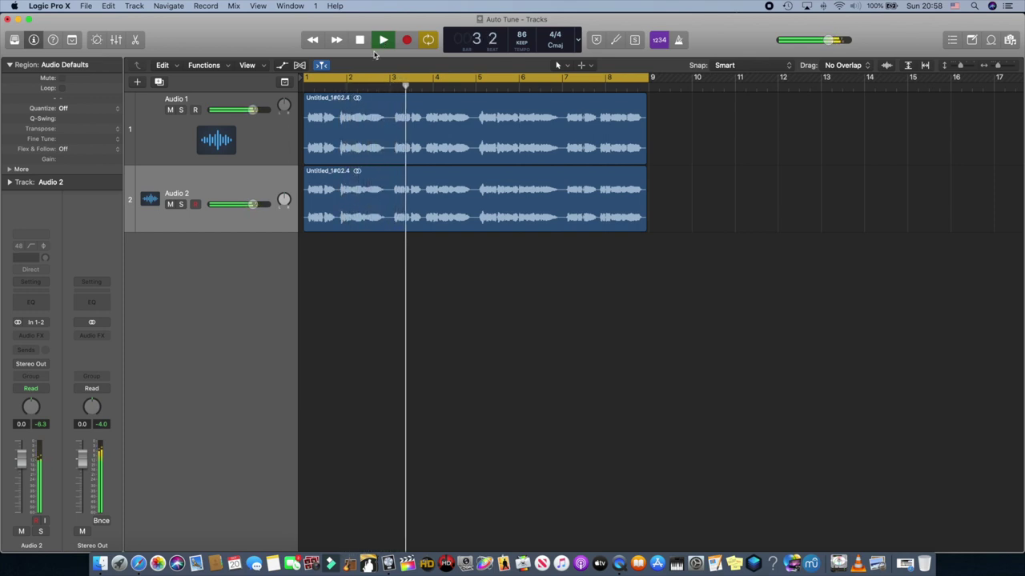
left_click(192, 151)
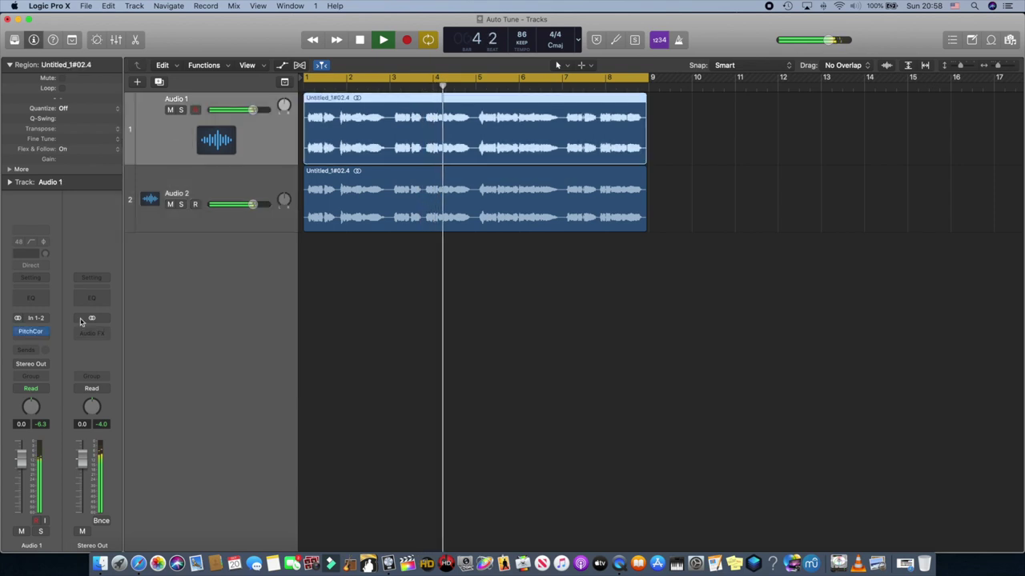
left_click(30, 331)
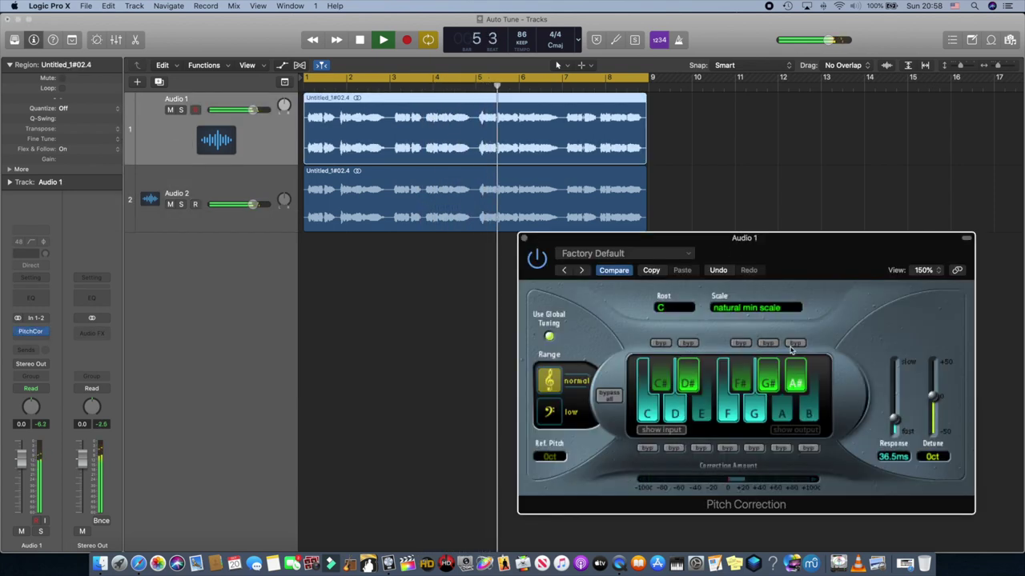
left_click_drag(896, 421, 895, 442)
left_click_drag(857, 243, 694, 248)
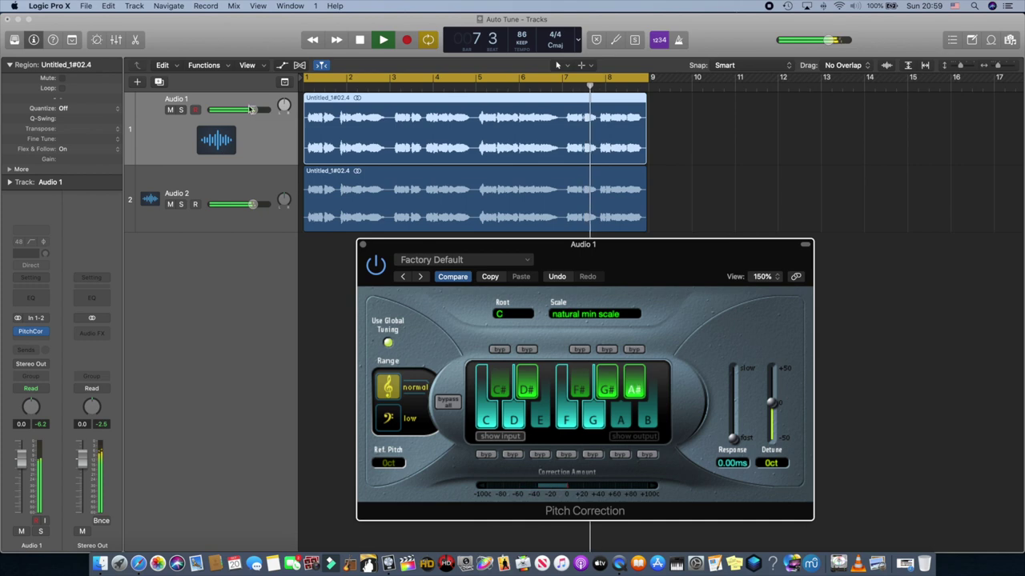
Step: Lower the Audio 1 volume to -4.4 dB, stop playback, and mute Audio 2
left_click_drag(253, 110, 242, 109)
left_click(360, 39)
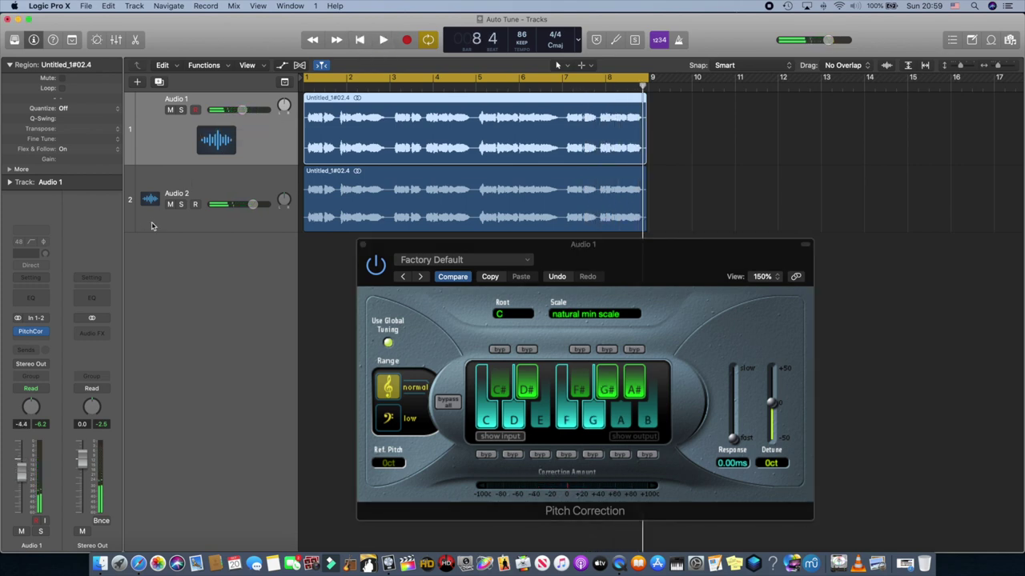
left_click(170, 205)
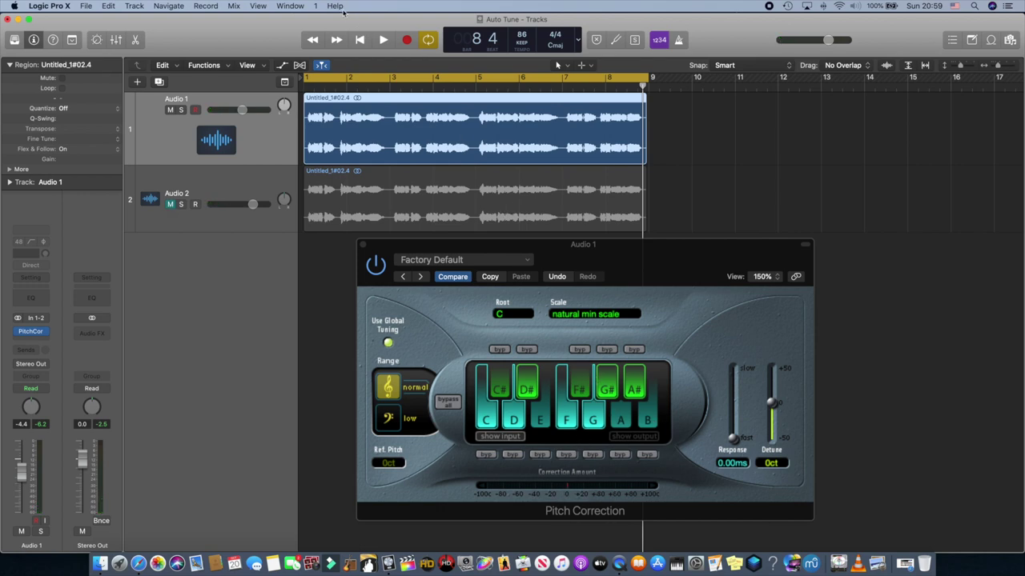
Step: Play Audio 1 alone from the start to hear the fastest correction, and stop before bar 7
left_click(361, 40)
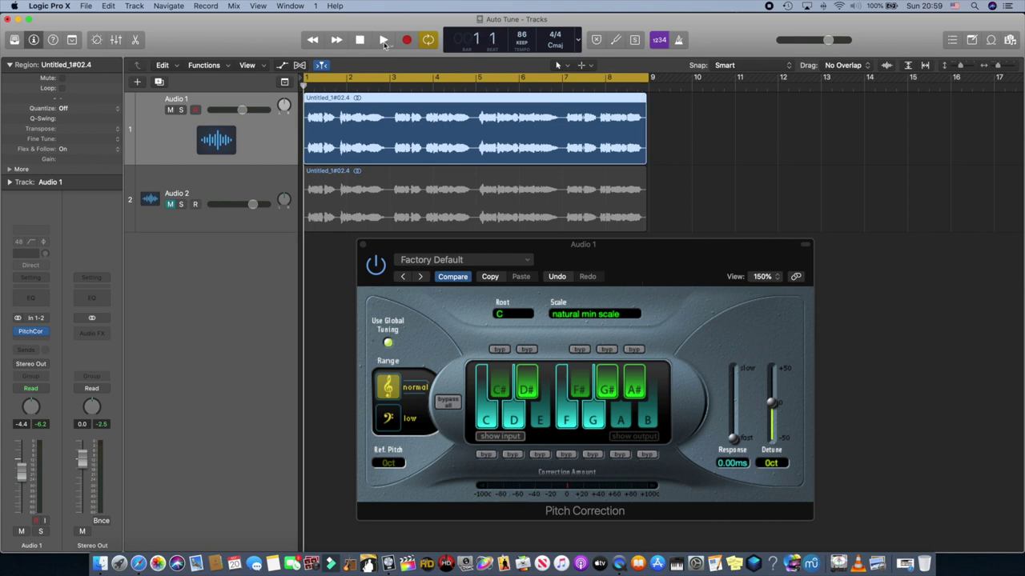
left_click(384, 40)
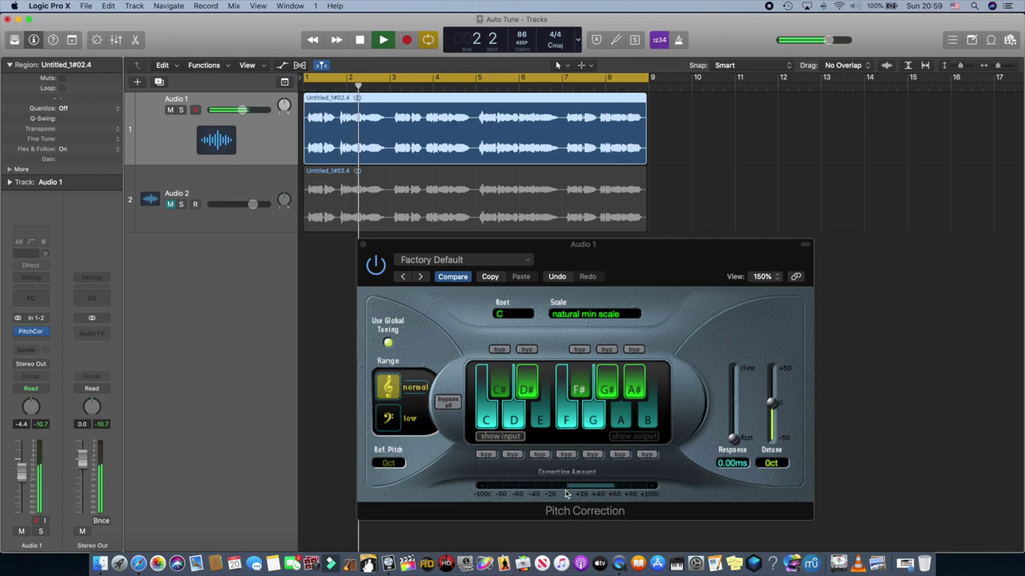
left_click(577, 393)
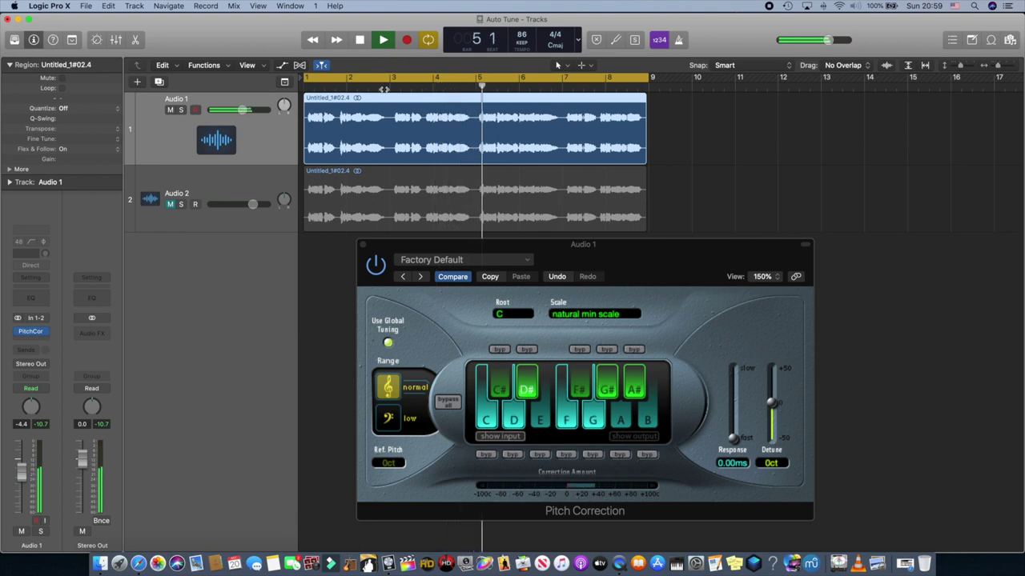
left_click(360, 40)
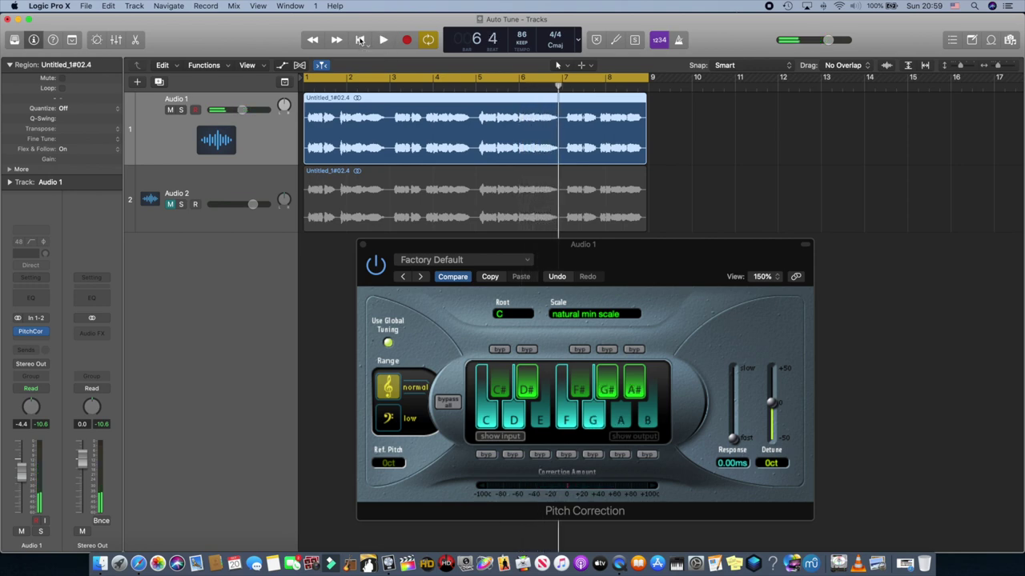